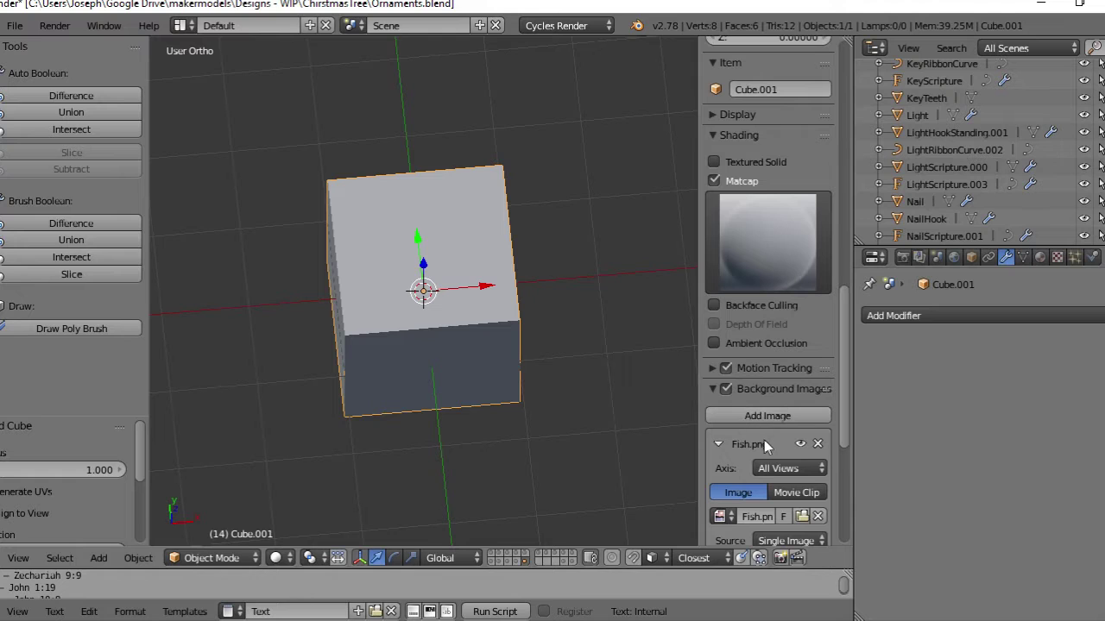
Replace the Fish.png background image with Horse.jpg and show it in the top orthographic view
{"action": "left_click", "coordinate": [818, 445]}
{"action": "left_click", "coordinate": [764, 415]}
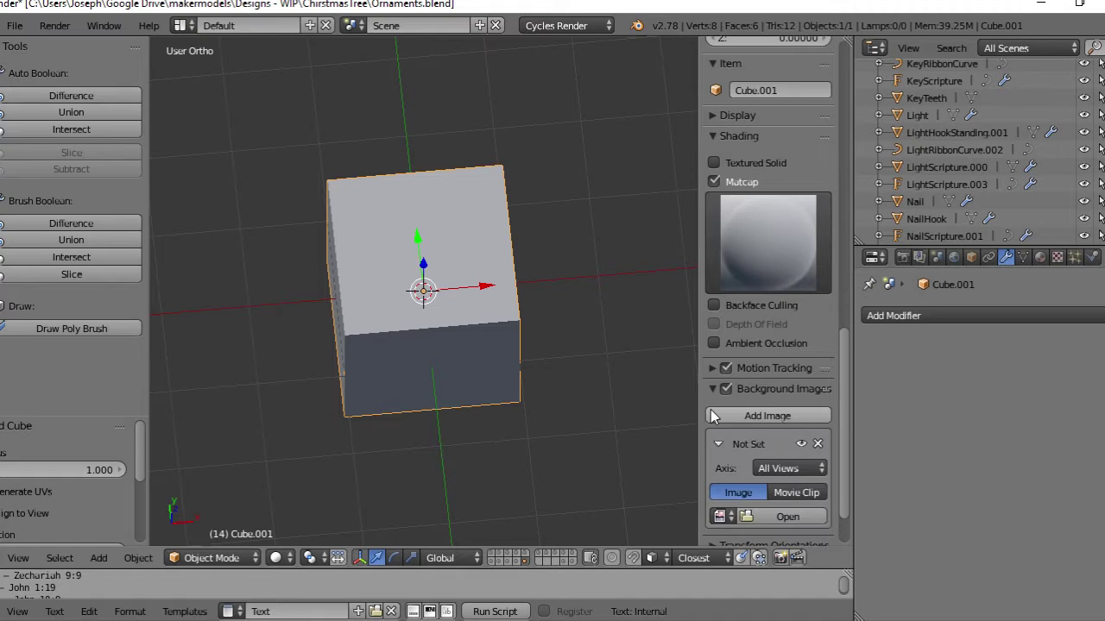
{"action": "scroll", "coordinate": [725, 451], "scroll_direction": "down", "scroll_amount": 2}
{"action": "left_click", "coordinate": [787, 455]}
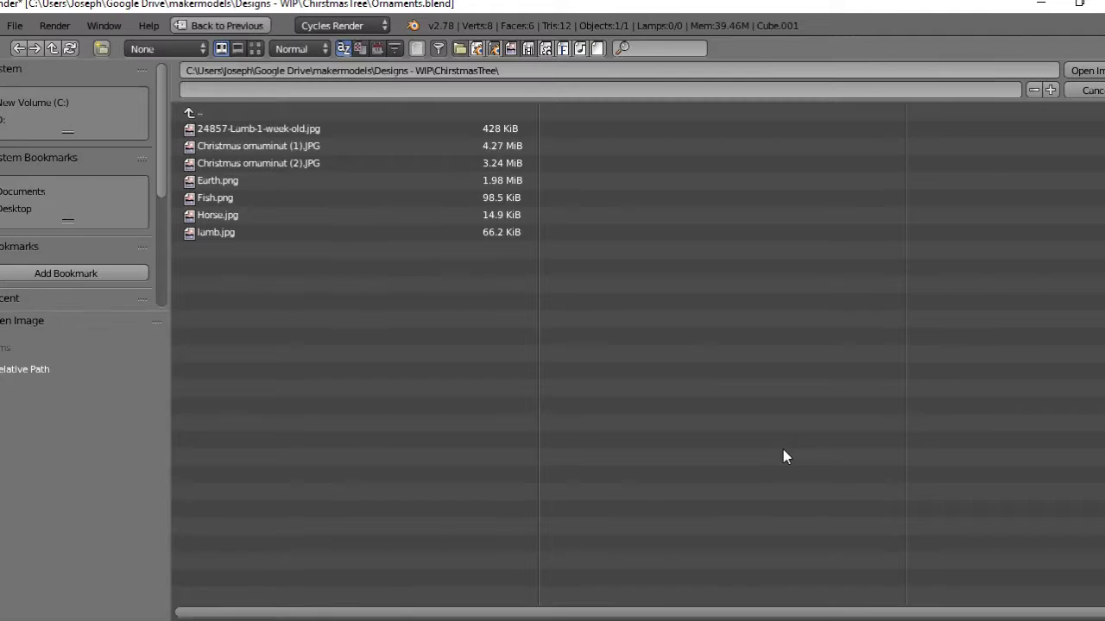
{"action": "double_click", "coordinate": [223, 215]}
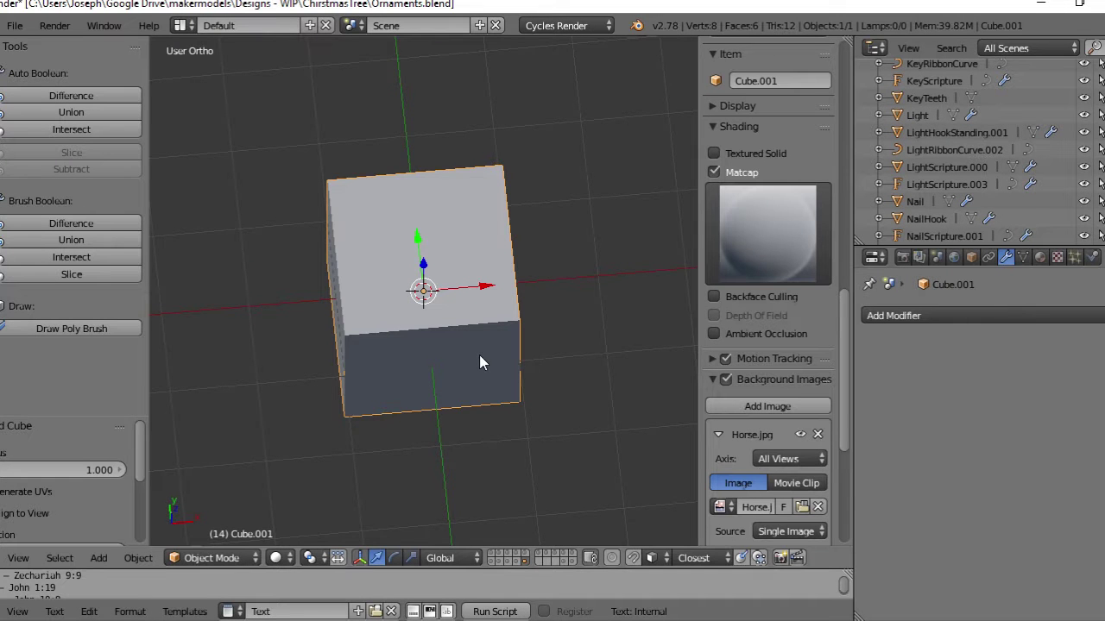
{"action": "key", "text": "KP_7"}
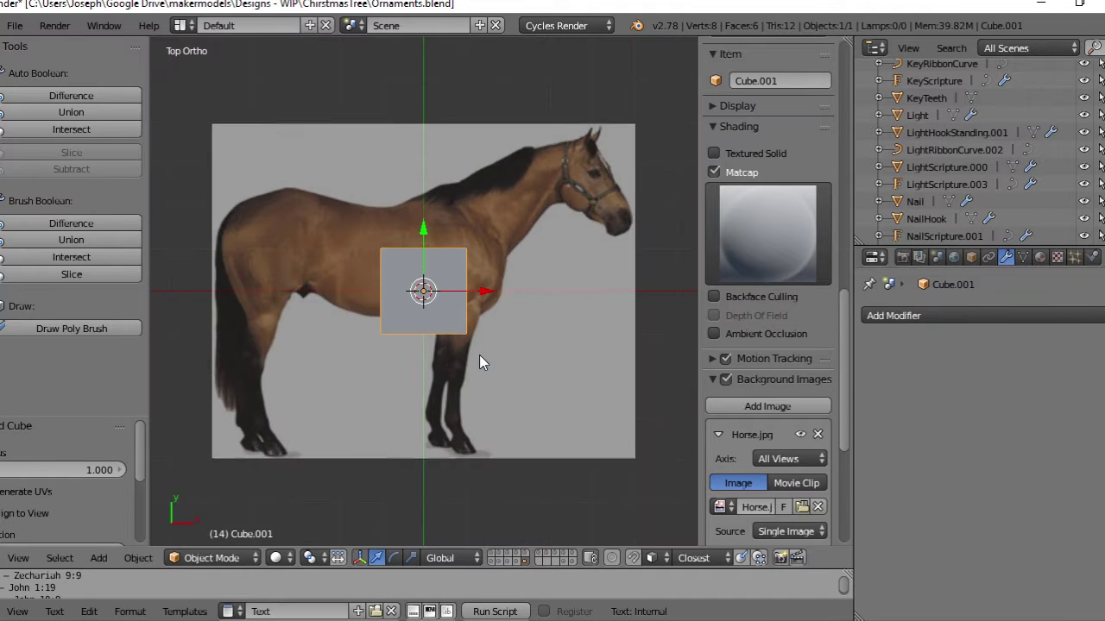
Edit the cube in wireframe and delete its four upper vertices so that only the lower face remains
{"action": "middle_click_drag", "start_coordinate": [479, 355], "coordinate": [496, 196]}
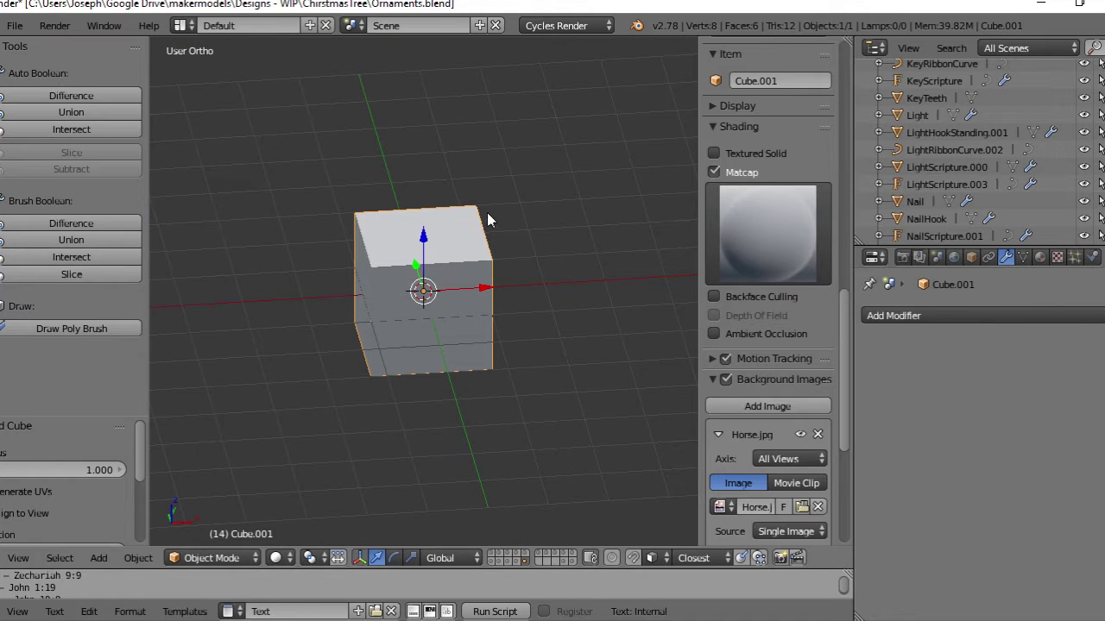
{"action": "scroll", "coordinate": [484, 264], "scroll_direction": "up", "scroll_amount": 1}
{"action": "key", "text": "Tab"}
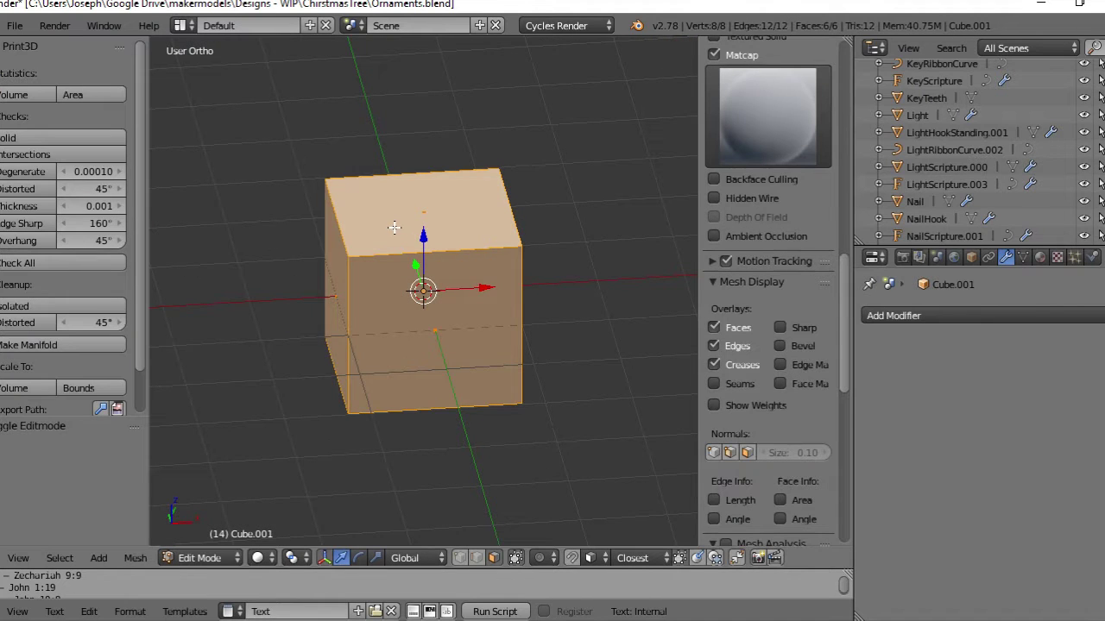
{"action": "key", "text": "z"}
{"action": "key", "text": "a"}
{"action": "key", "text": "b"}
{"action": "left_click_drag", "start_coordinate": [284, 144], "coordinate": [569, 265]}
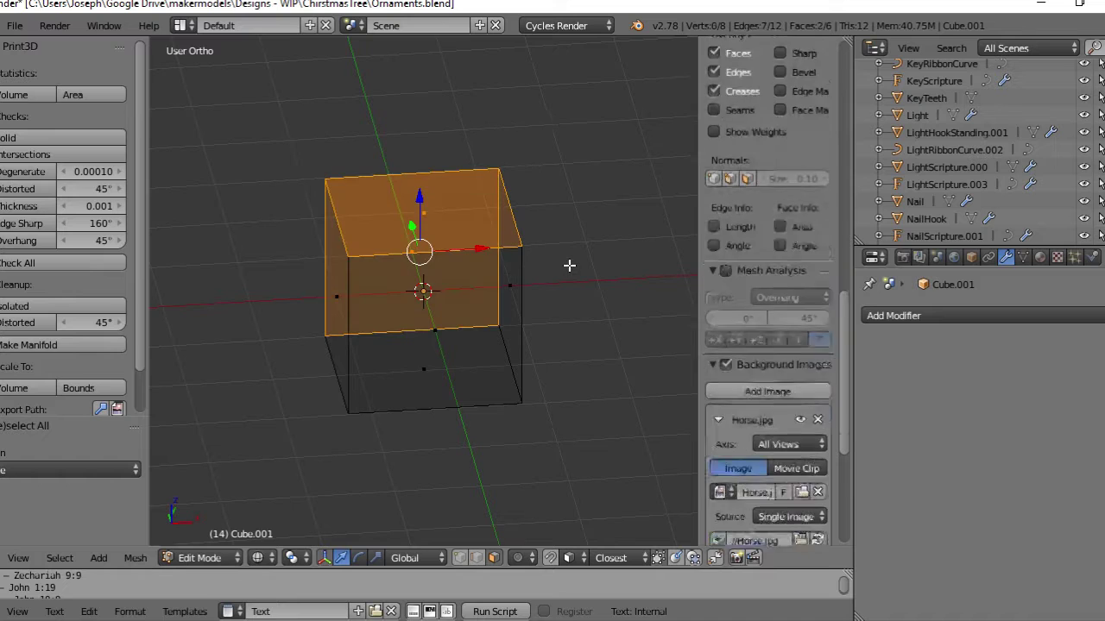
{"action": "left_click", "coordinate": [477, 561]}
{"action": "key", "text": "a"}
{"action": "key", "text": "b"}
{"action": "left_click_drag", "start_coordinate": [291, 143], "coordinate": [612, 286]}
{"action": "key", "text": "x"}
{"action": "left_click", "coordinate": [601, 285]}
In the top view, move the flat face's upper and front corner vertices to the horse's withers, back and chest
{"action": "key", "text": "KP_7"}
{"action": "scroll", "coordinate": [501, 291], "scroll_direction": "down", "scroll_amount": 3}
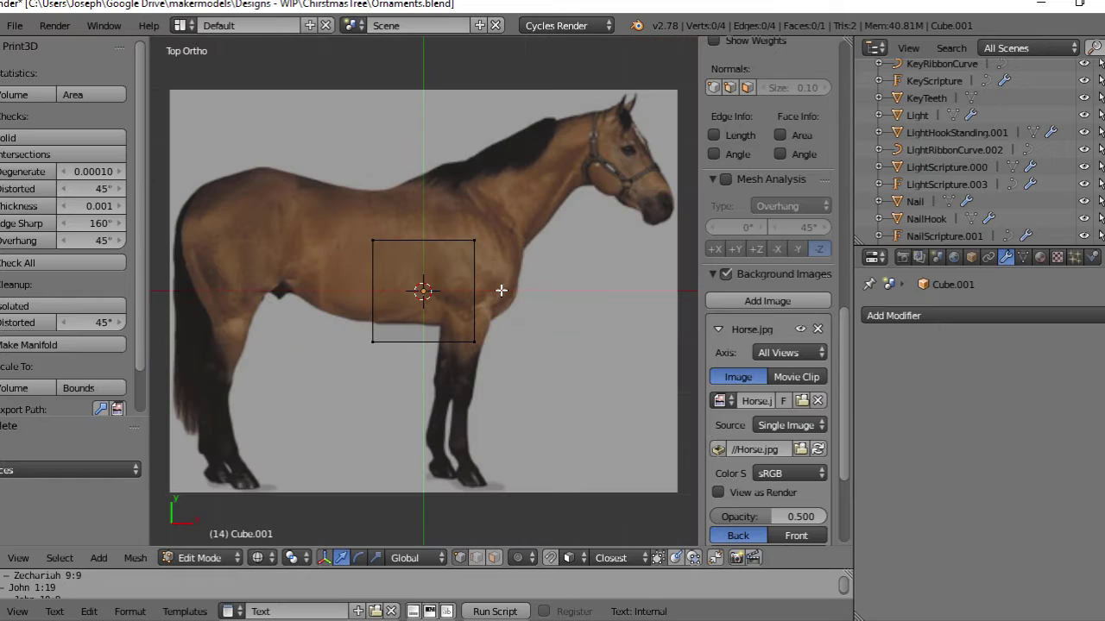
{"action": "right_click", "coordinate": [476, 242]}
{"action": "left_click_drag", "start_coordinate": [475, 241], "coordinate": [438, 167]}
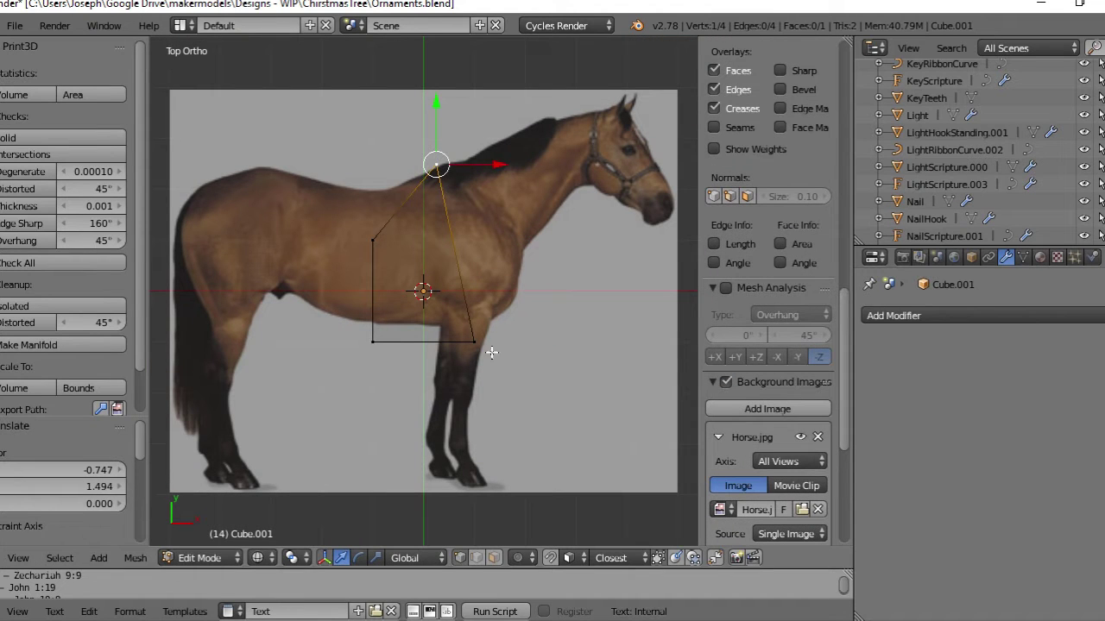
{"action": "right_click_drag", "start_coordinate": [473, 339], "coordinate": [507, 315]}
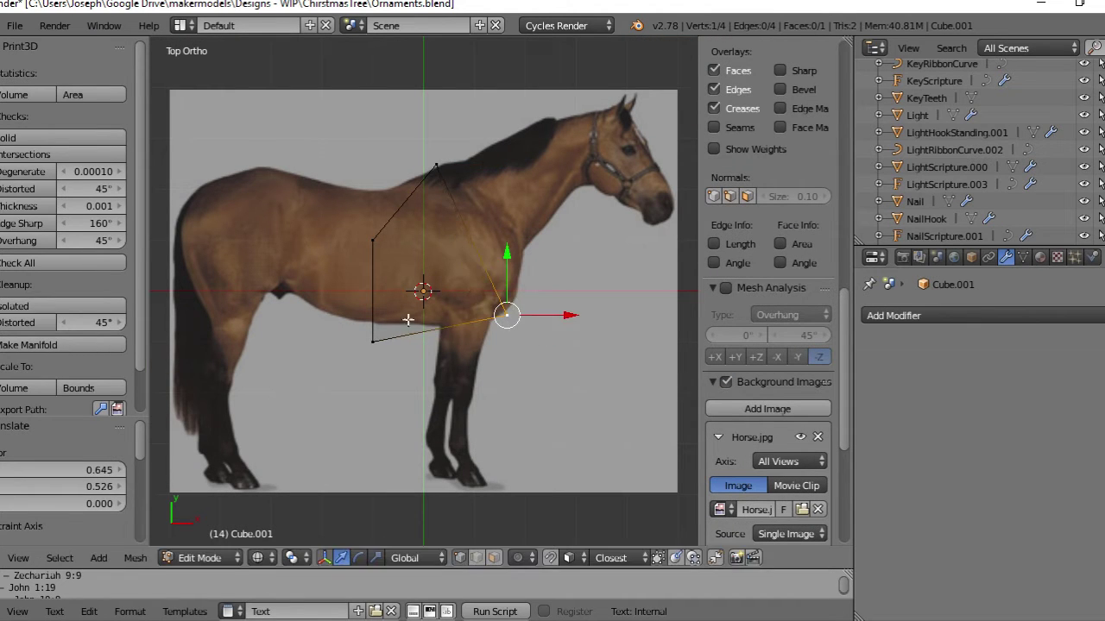
{"action": "right_click", "coordinate": [363, 245]}
{"action": "right_click_drag", "start_coordinate": [363, 245], "coordinate": [372, 183]}
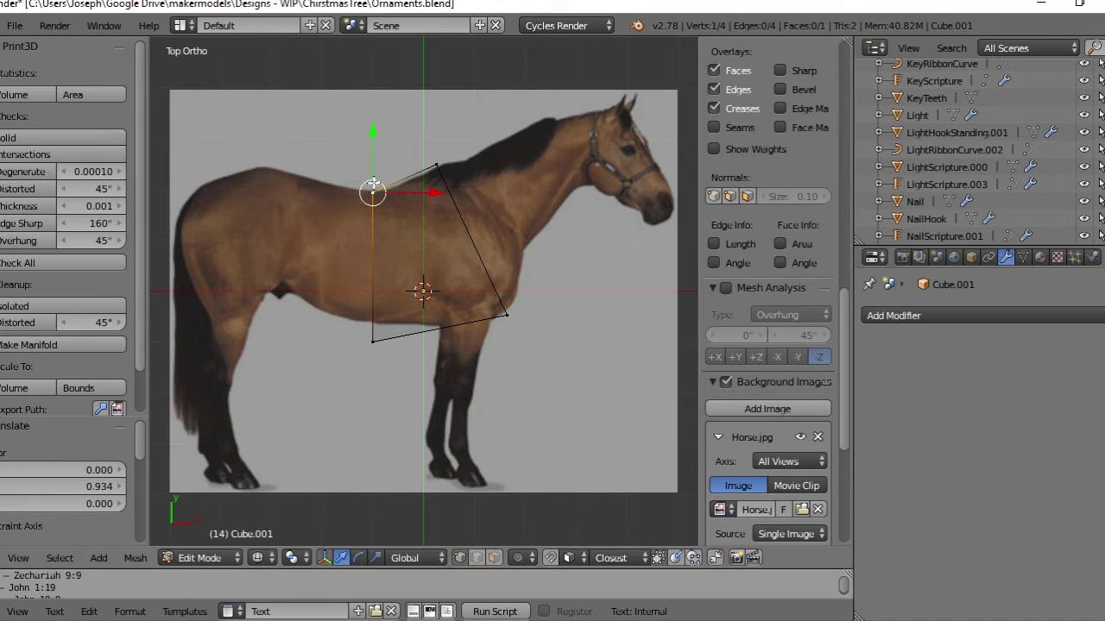
{"action": "right_click_drag", "start_coordinate": [436, 164], "coordinate": [442, 165]}
{"action": "right_click_drag", "start_coordinate": [506, 314], "coordinate": [500, 312]}
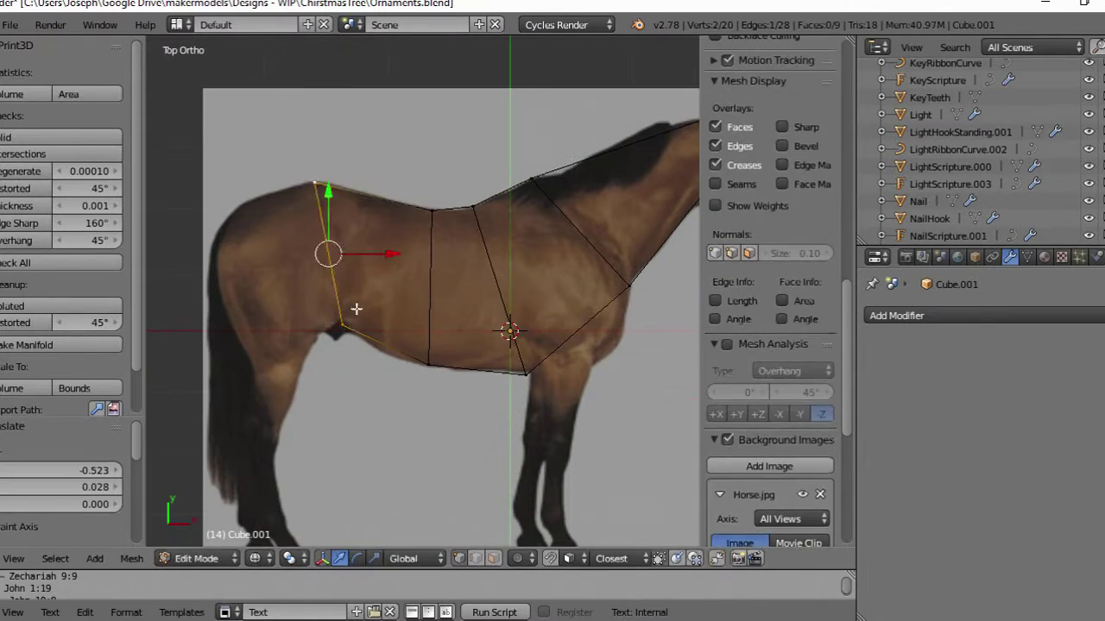
Fit the body outline's rear edge to the horse's hindquarters and open the list of modifiers to add
{"action": "key", "text": "g"}
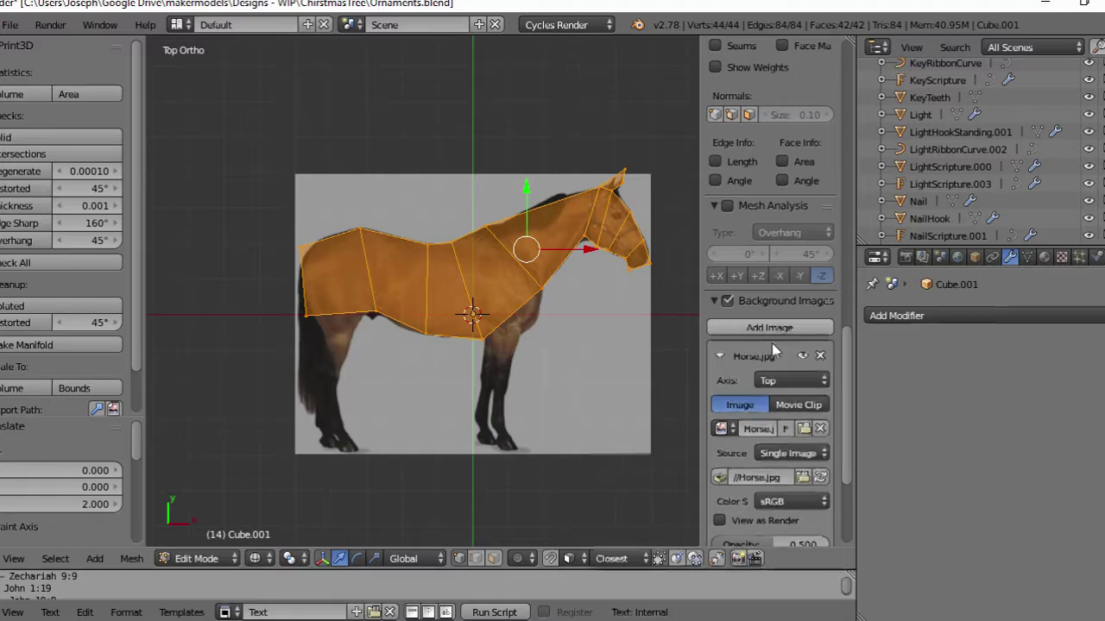
{"action": "left_click", "coordinate": [897, 315]}
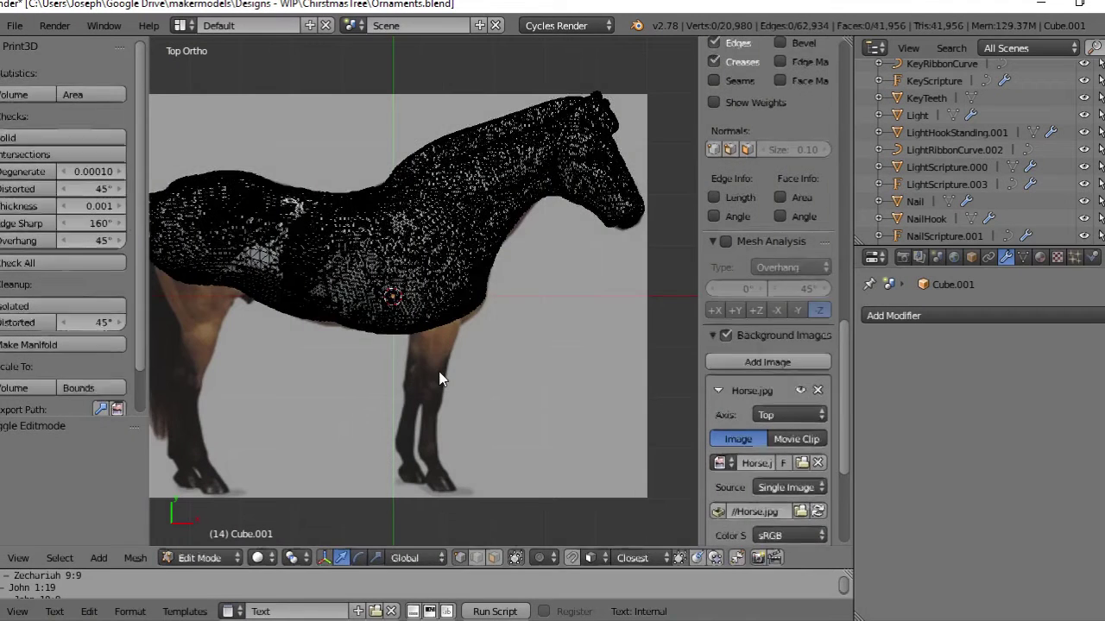
Add a new cube mesh outside the horse body's edit mode and open it for editing in wireframe
{"action": "key", "text": "Tab"}
{"action": "key", "text": "shift+a"}
{"action": "mouse_move", "coordinate": [440, 377]}
{"action": "mouse_move", "coordinate": [444, 355]}
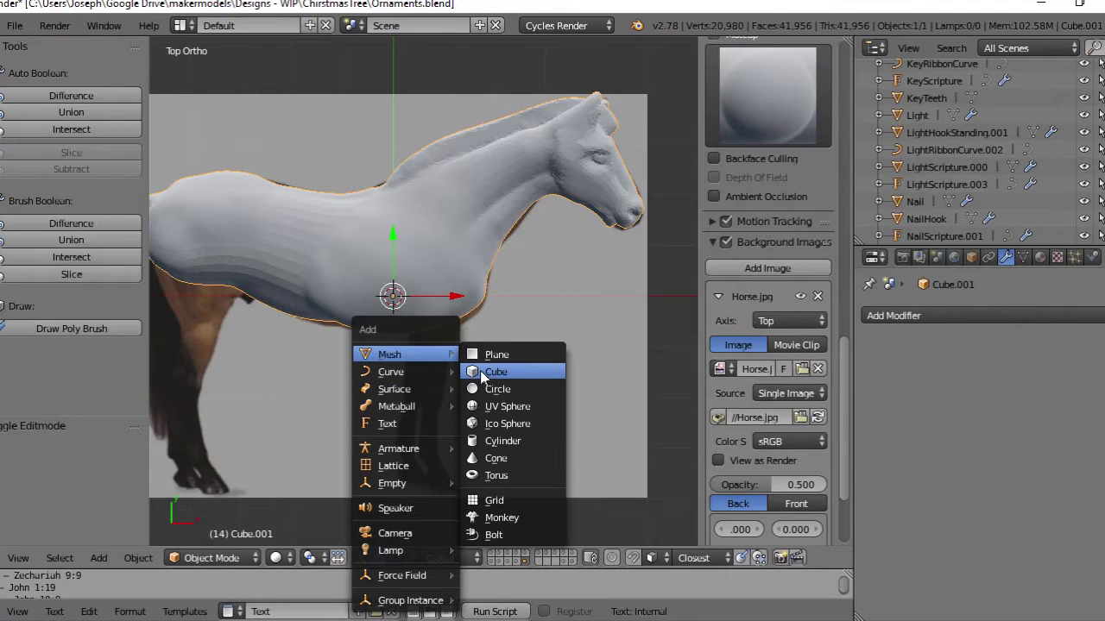
{"action": "left_click", "coordinate": [481, 371]}
{"action": "key", "text": "z"}
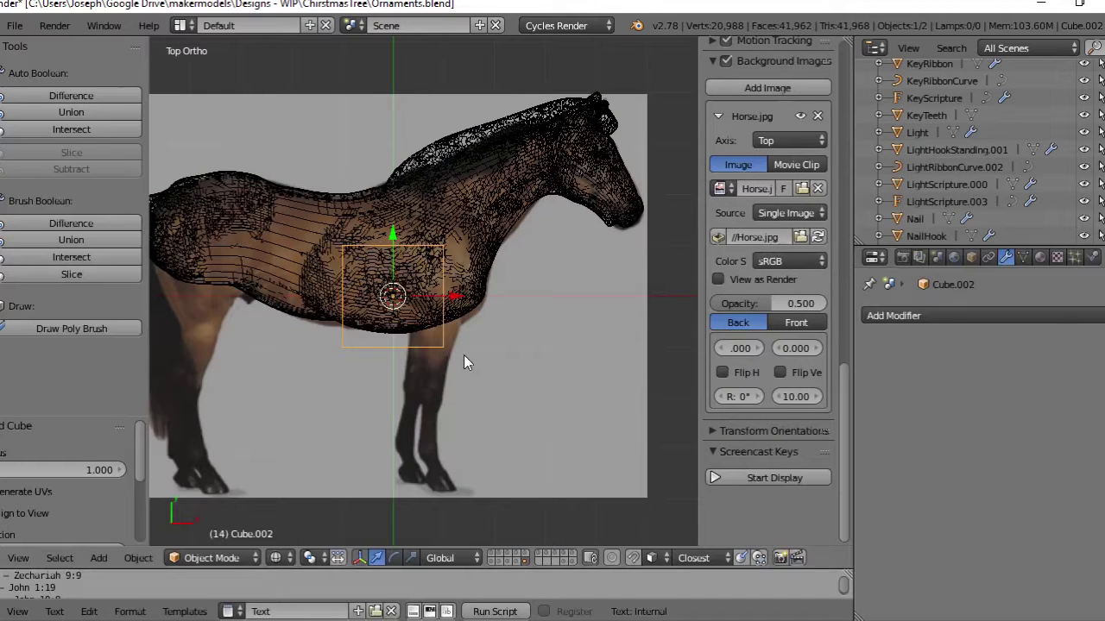
{"action": "key", "text": "Tab"}
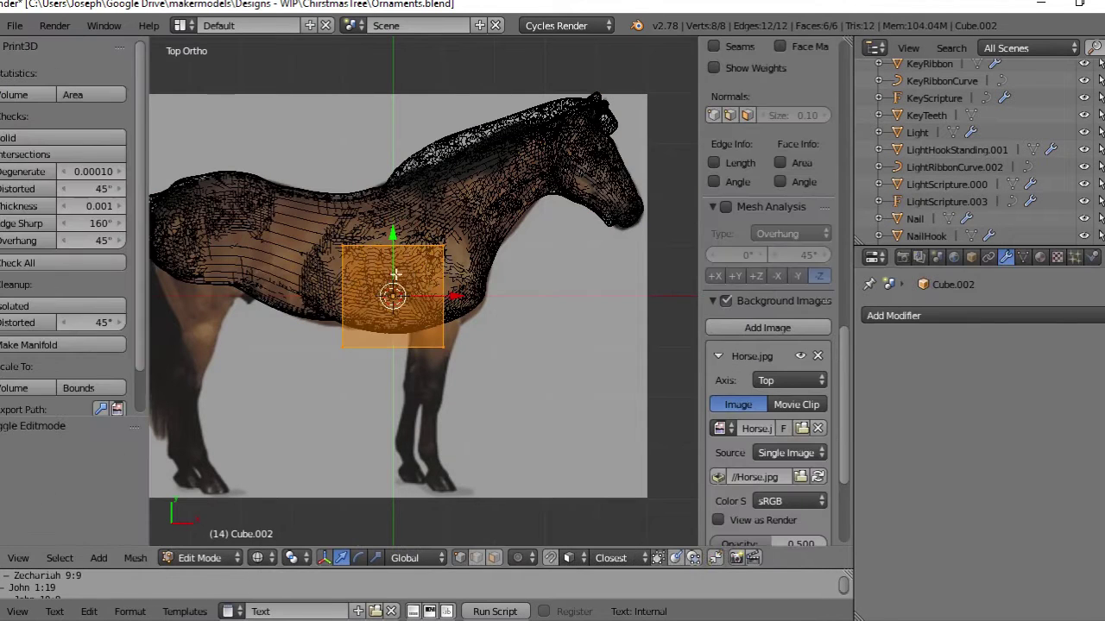
Move the new cube's upper vertices into the horse's shoulder and its lower vertices toward the foreleg
{"action": "key", "text": "a"}
{"action": "right_click", "coordinate": [439, 246]}
{"action": "key", "text": "g"}
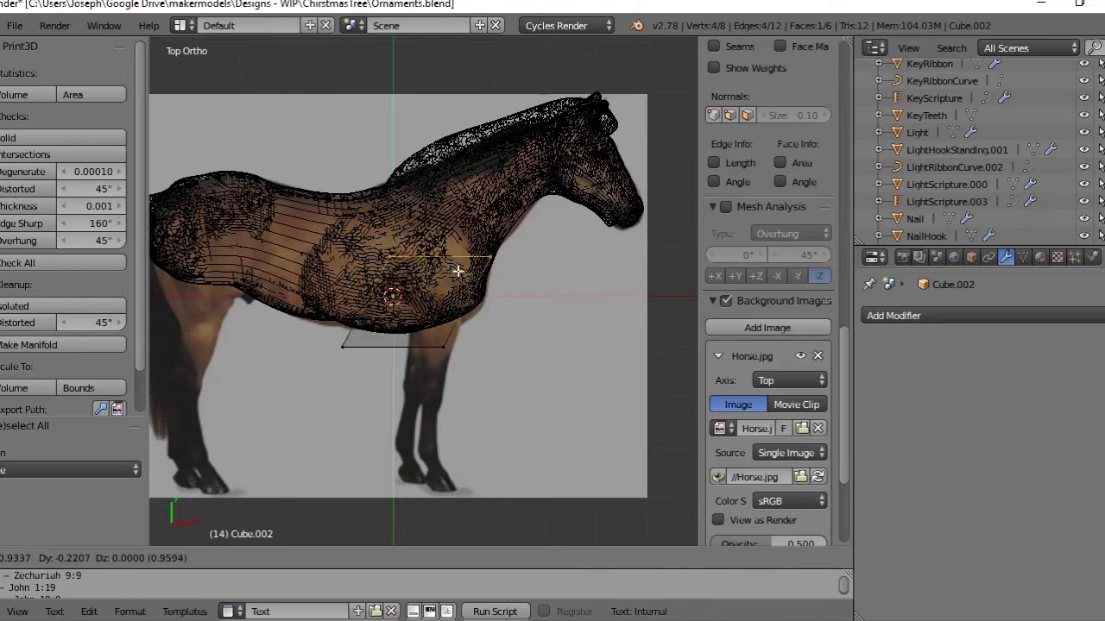
{"action": "left_click", "coordinate": [436, 293]}
{"action": "key", "text": "a"}
{"action": "right_click", "coordinate": [338, 346]}
{"action": "right_click", "coordinate": [473, 354], "text": "shift"}
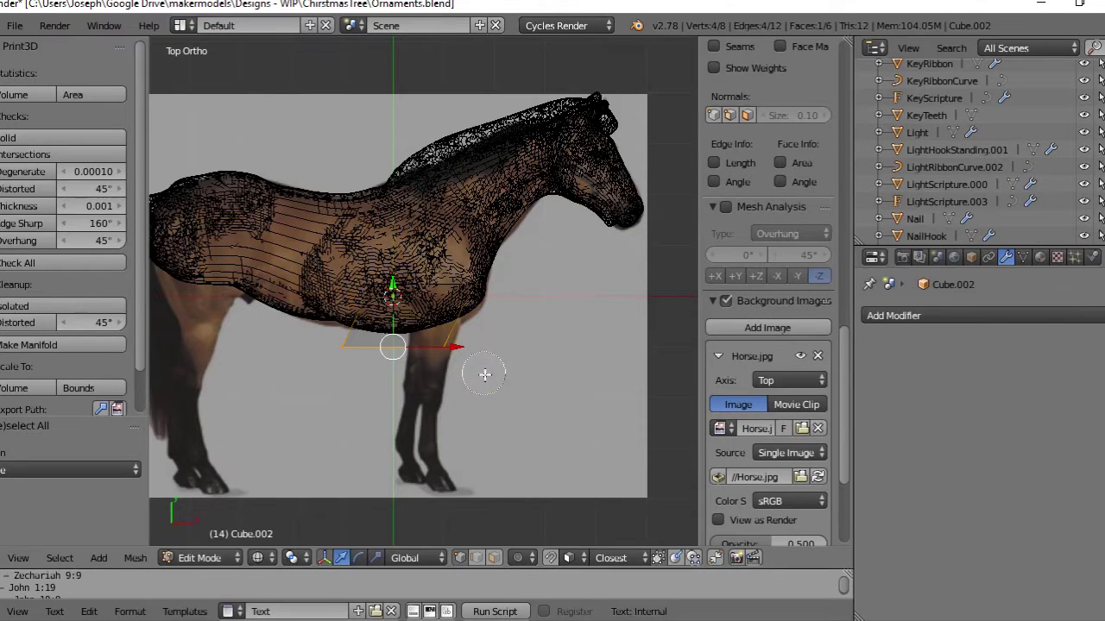
{"action": "key", "text": "g"}
{"action": "left_click", "coordinate": [438, 359]}
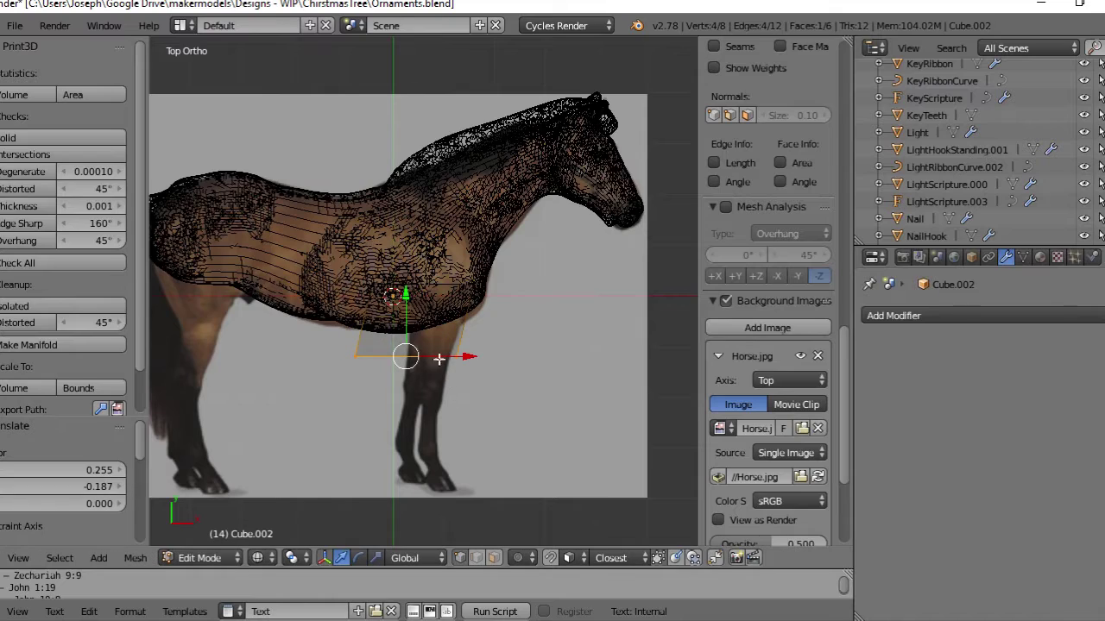
Adjust the cube's front corners to the foreleg's front outline and move its upper rear corner forward inside the shoulder
{"action": "right_click", "coordinate": [459, 363]}
{"action": "key", "text": "g"}
{"action": "left_click", "coordinate": [489, 365]}
{"action": "right_click", "coordinate": [468, 285]}
{"action": "key", "text": "g"}
{"action": "left_click", "coordinate": [475, 289]}
{"action": "key", "text": "g"}
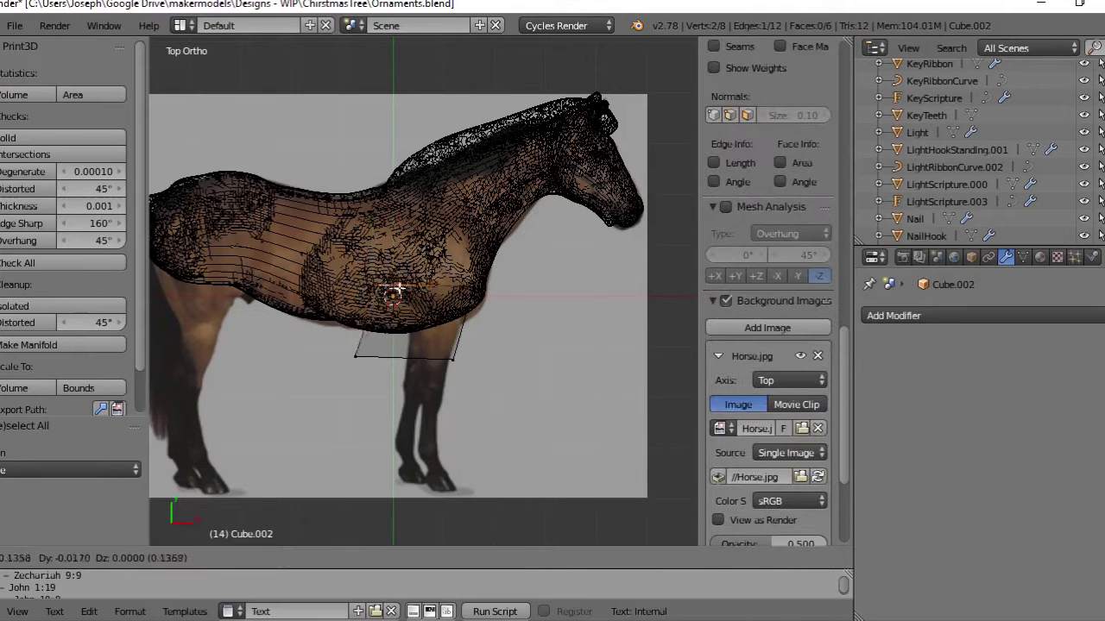
{"action": "left_click", "coordinate": [412, 285]}
Move the cube's lower rear and lower front corners level with each other just above the foreleg's knee
{"action": "key", "text": "a"}
{"action": "right_click", "coordinate": [356, 359]}
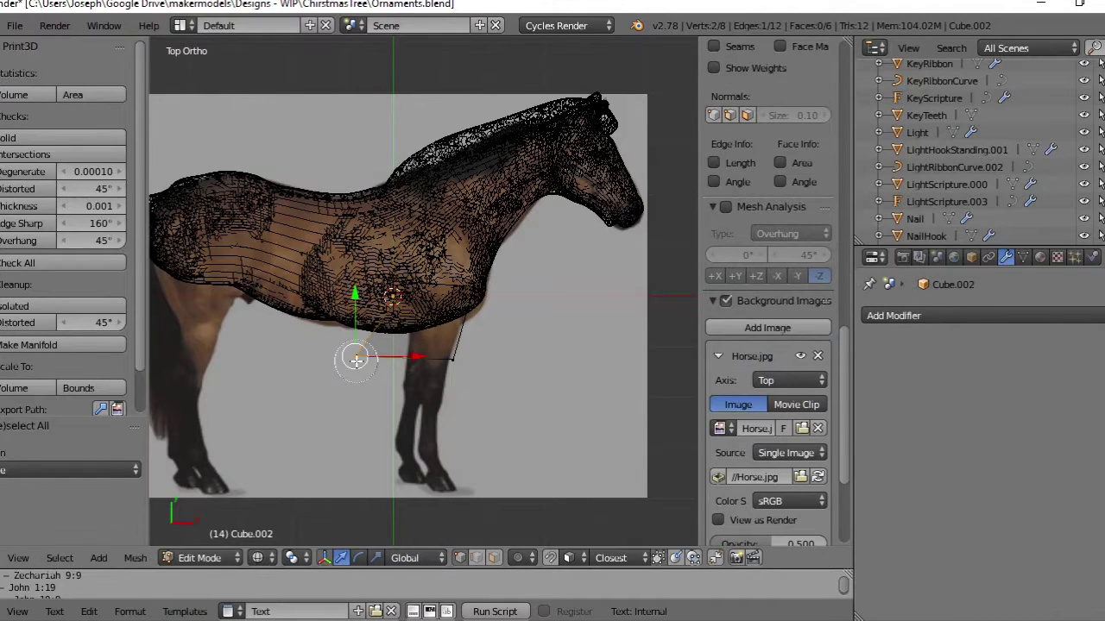
{"action": "key", "text": "g"}
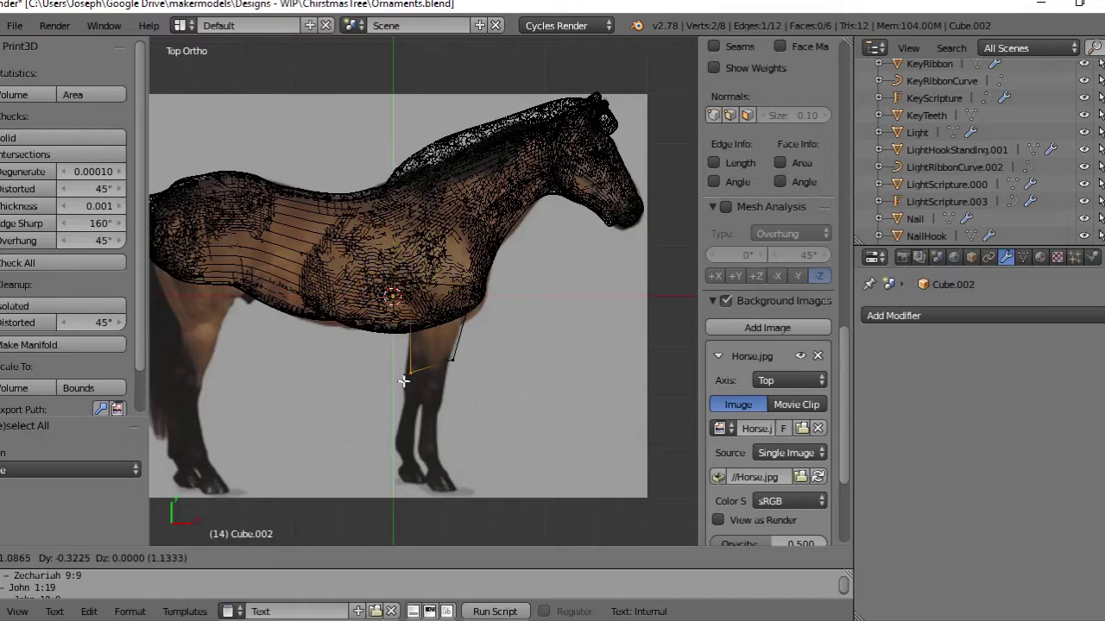
{"action": "left_click", "coordinate": [399, 380]}
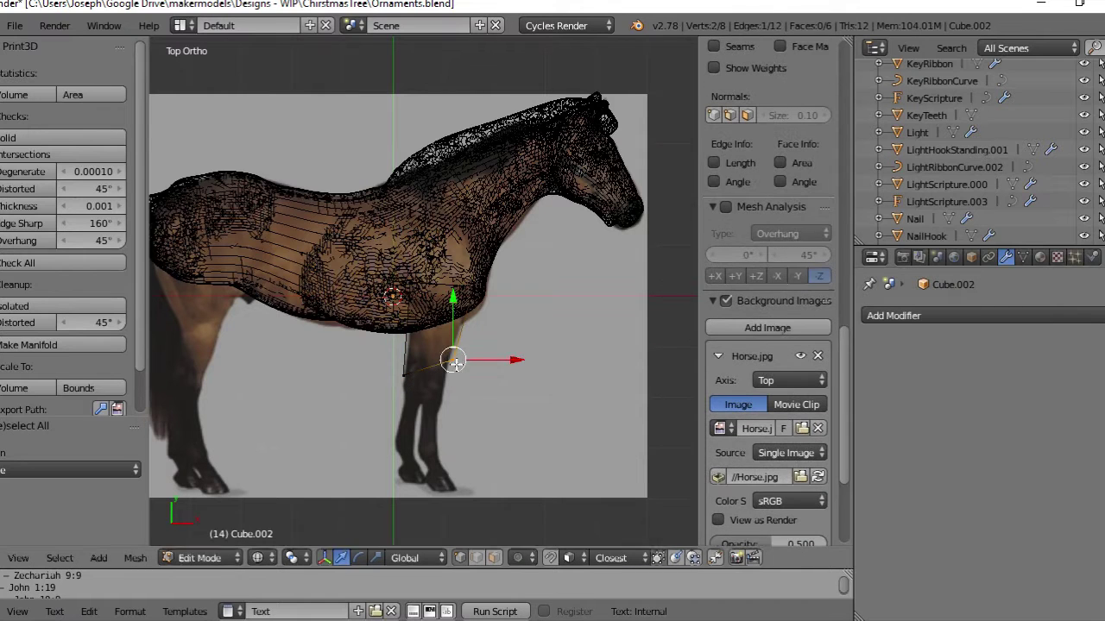
{"action": "key", "text": "g"}
{"action": "left_click", "coordinate": [449, 377]}
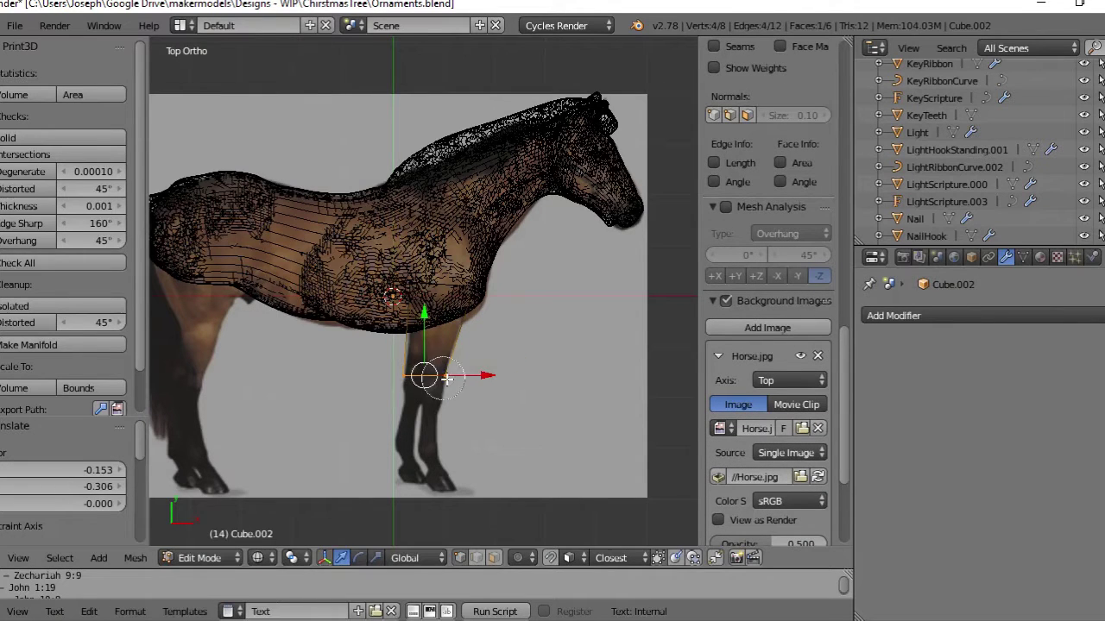
Extrude the leg's lower face down to the knee and scale it up by about 1.234
{"action": "key", "text": "e"}
{"action": "left_click", "coordinate": [450, 389]}
{"action": "key", "text": "g"}
{"action": "key", "text": "x"}
{"action": "left_click", "coordinate": [452, 396]}
Extrude the knee's lower face slightly farther down and narrow it along the X axis
{"action": "key", "text": "e"}
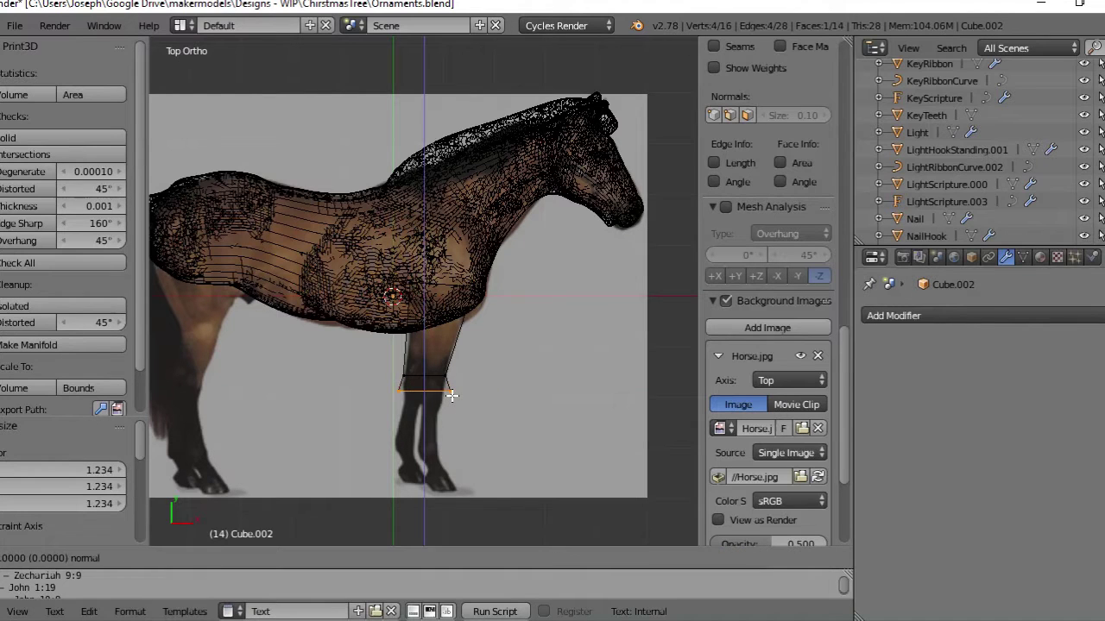
{"action": "left_click", "coordinate": [449, 408]}
{"action": "key", "text": "g"}
{"action": "key", "text": "x"}
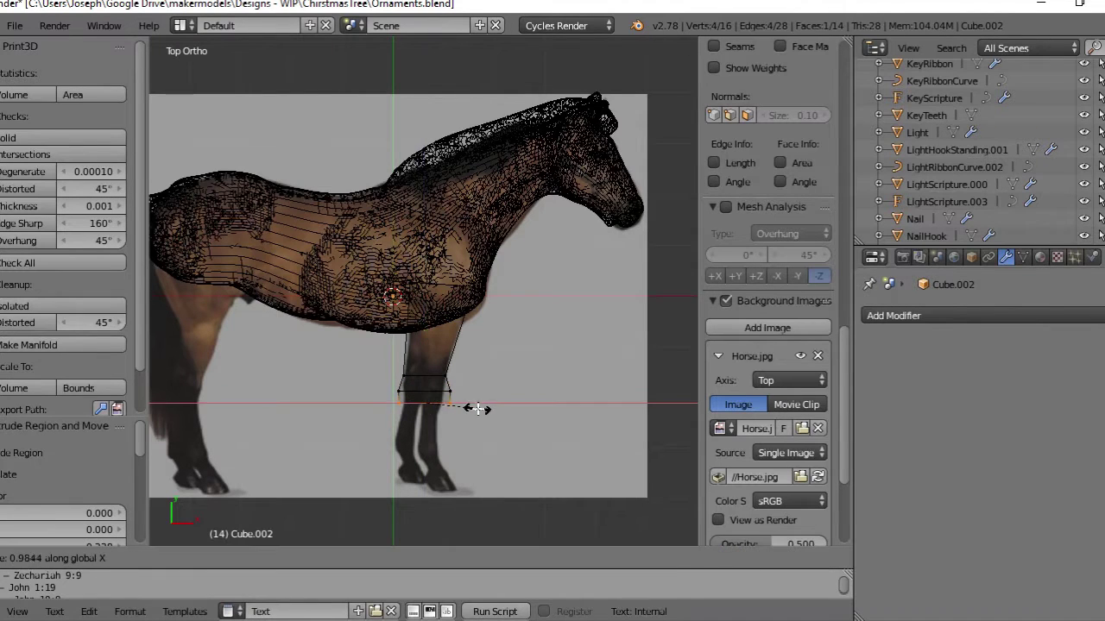
{"action": "left_click", "coordinate": [470, 411]}
Select the leg's rear vertices from shoulder to knee and shift them slightly forward along the X axis
{"action": "key", "text": "a"}
{"action": "key", "text": "c"}
{"action": "left_click_drag", "start_coordinate": [402, 279], "coordinate": [384, 418]}
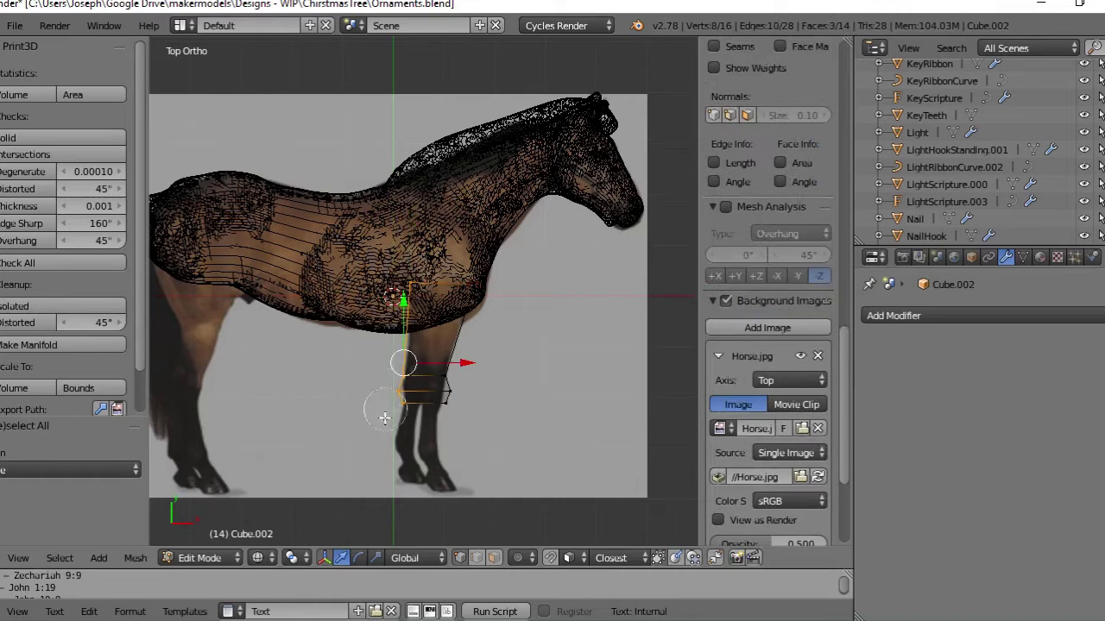
{"action": "key", "text": "g"}
{"action": "key", "text": "x"}
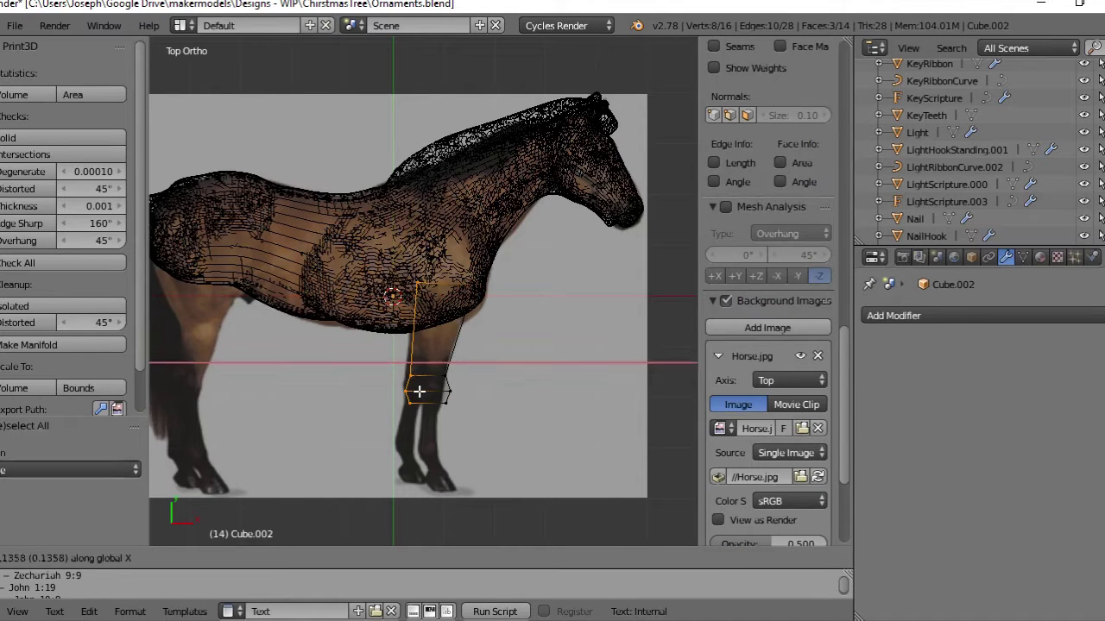
{"action": "left_click", "coordinate": [421, 390]}
Extrude the leg's bottom face from below the knee straight down toward the fetlock
{"action": "key", "text": "a"}
{"action": "key", "text": "c"}
{"action": "left_click_drag", "start_coordinate": [412, 416], "coordinate": [432, 406]}
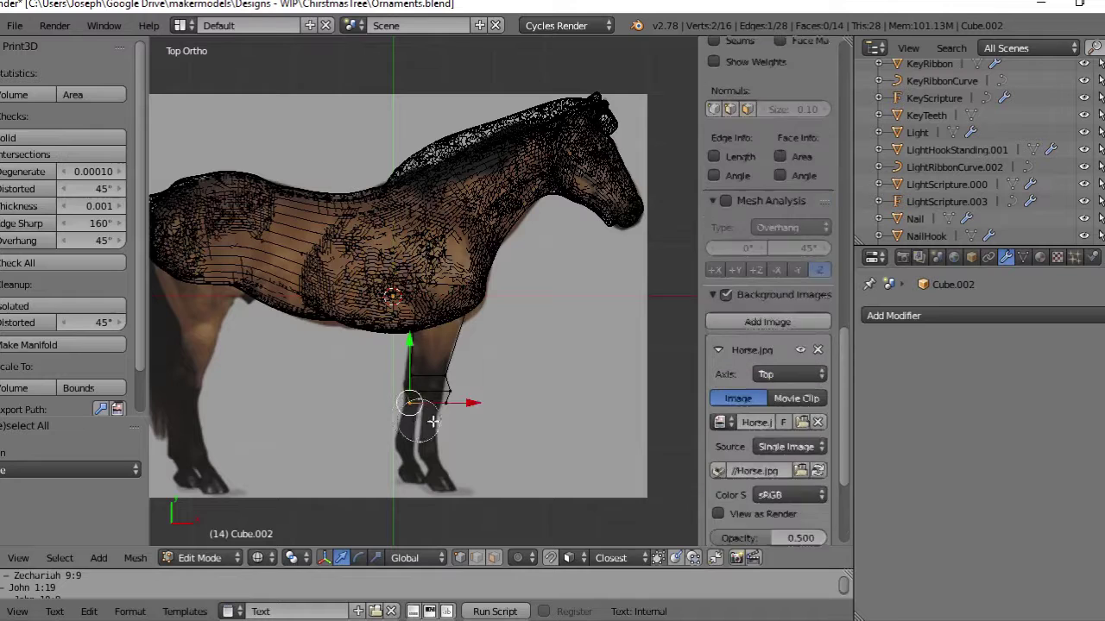
{"action": "key", "text": "Escape"}
{"action": "key", "text": "e"}
{"action": "left_click", "coordinate": [453, 474]}
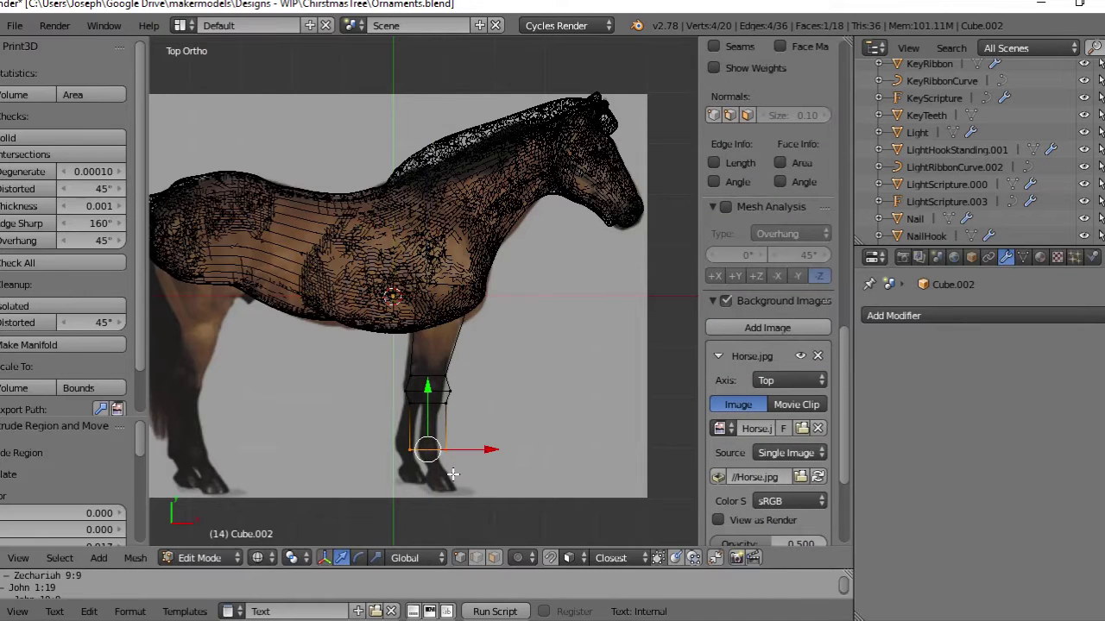
Narrow the lower leg's bottom end slightly from the rear and rotate that end by about -12.2°
{"action": "key", "text": "a"}
{"action": "key", "text": "c"}
{"action": "left_click_drag", "start_coordinate": [404, 426], "coordinate": [409, 443]}
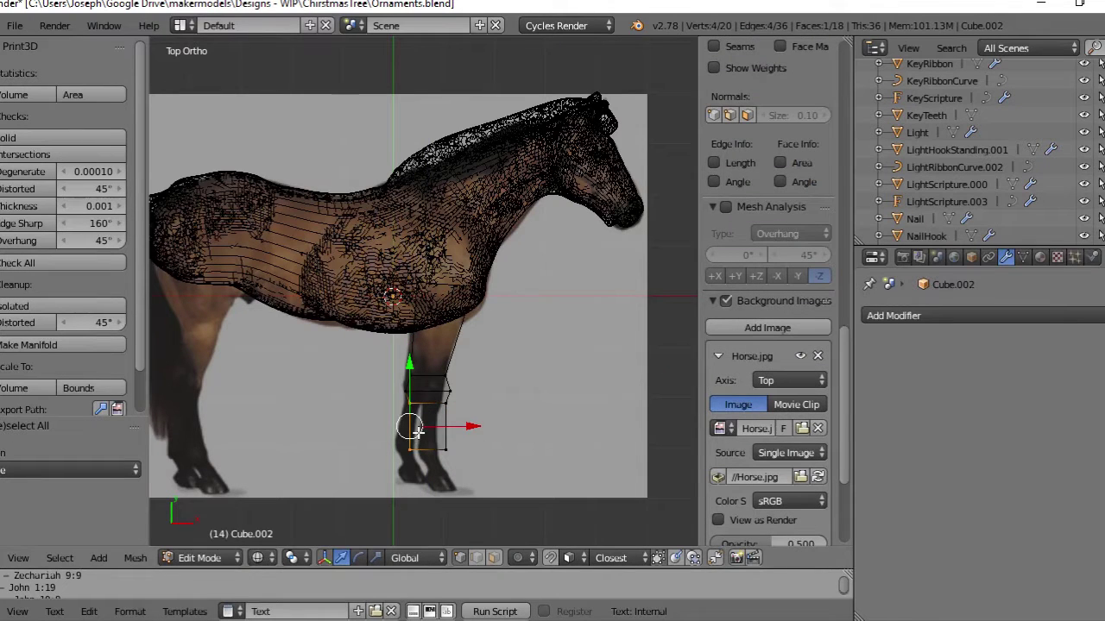
{"action": "key", "text": "ctrl+z"}
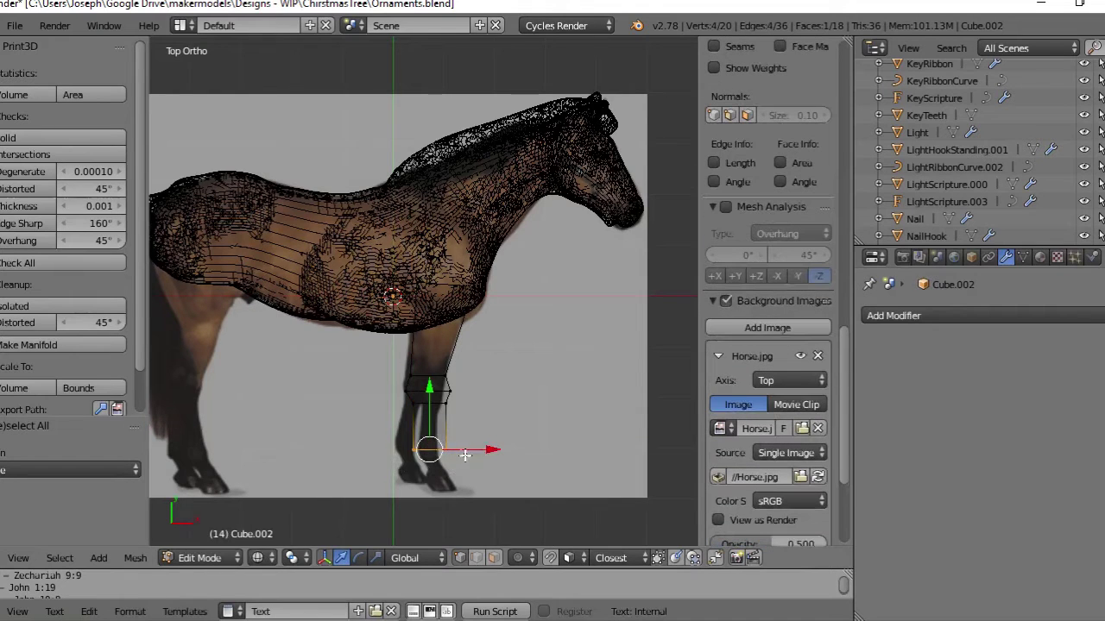
{"action": "scroll", "coordinate": [464, 455], "scroll_direction": "up", "scroll_amount": 5}
{"action": "key", "text": "r"}
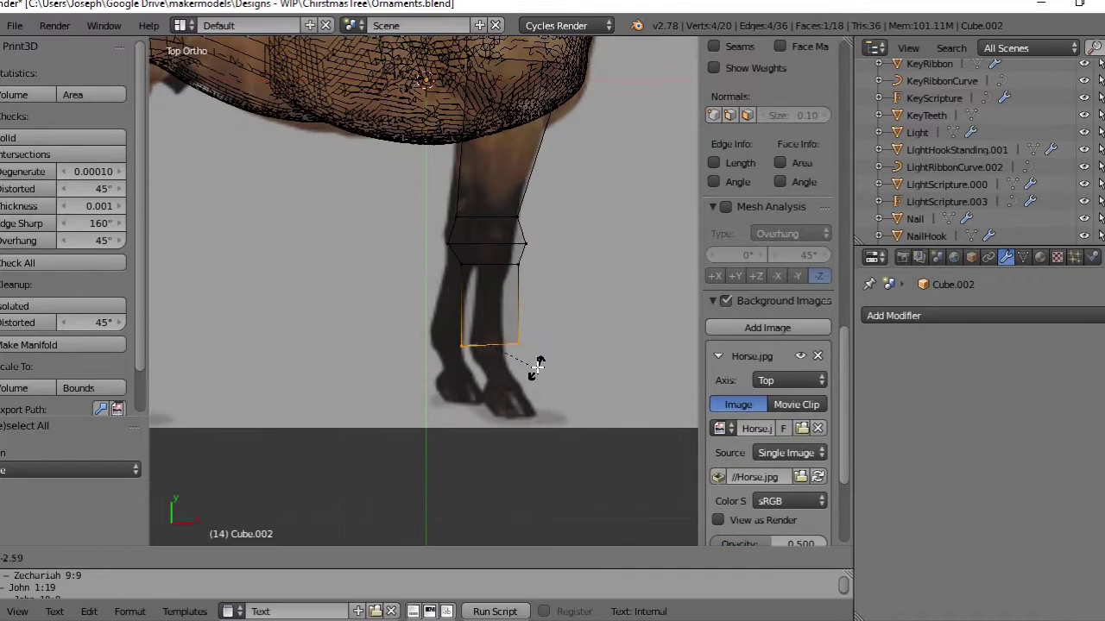
{"action": "left_click", "coordinate": [538, 363]}
Extrude the lower leg's end a short way downward and pull its rear and front vertices inward to narrow the pastern
{"action": "key", "text": "e"}
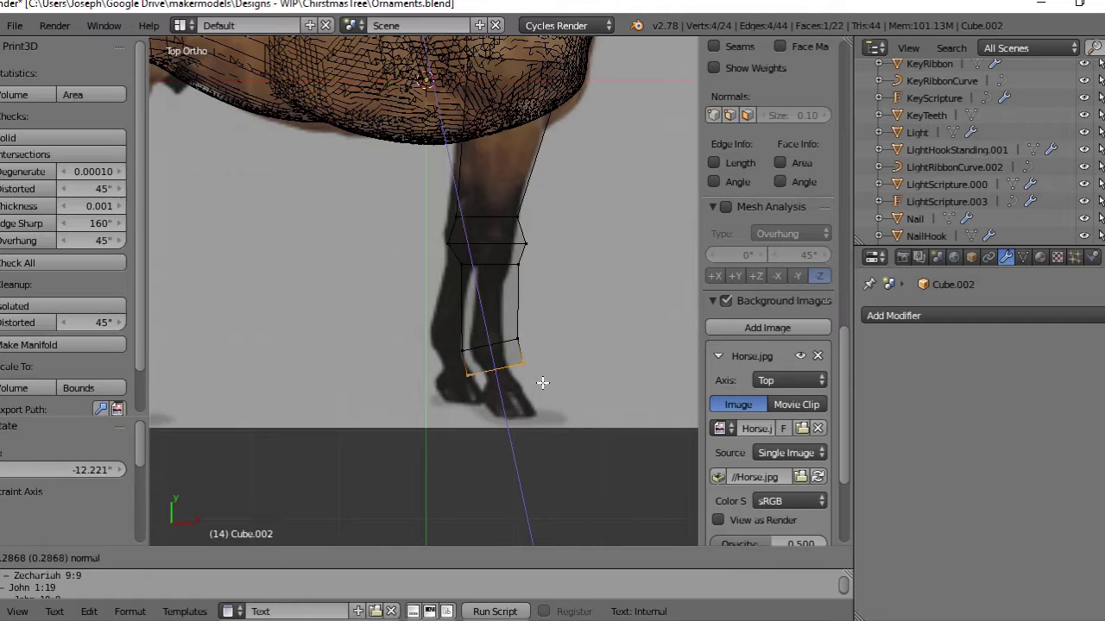
{"action": "right_click", "coordinate": [569, 365]}
{"action": "right_click", "coordinate": [469, 380]}
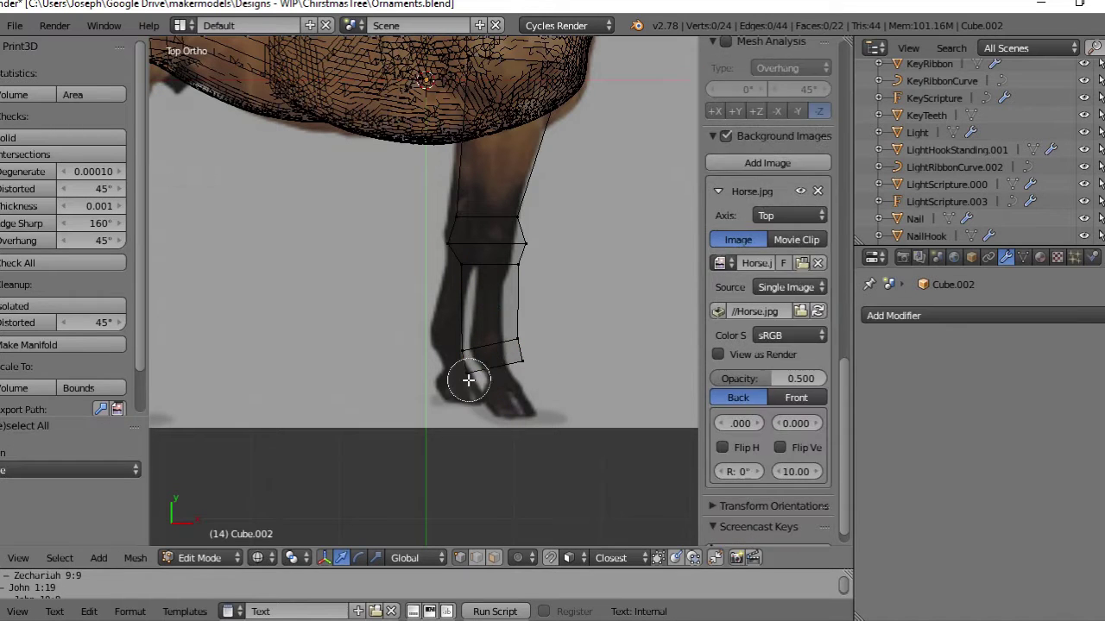
{"action": "key", "text": "g"}
{"action": "left_click", "coordinate": [516, 369]}
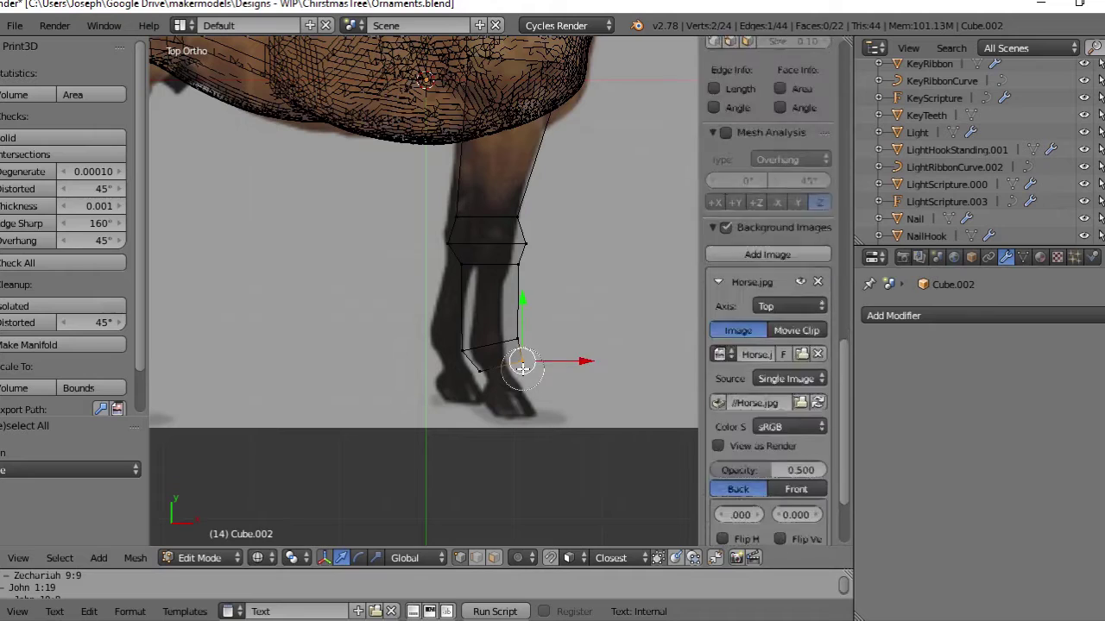
{"action": "key", "text": "a"}
{"action": "key", "text": "g"}
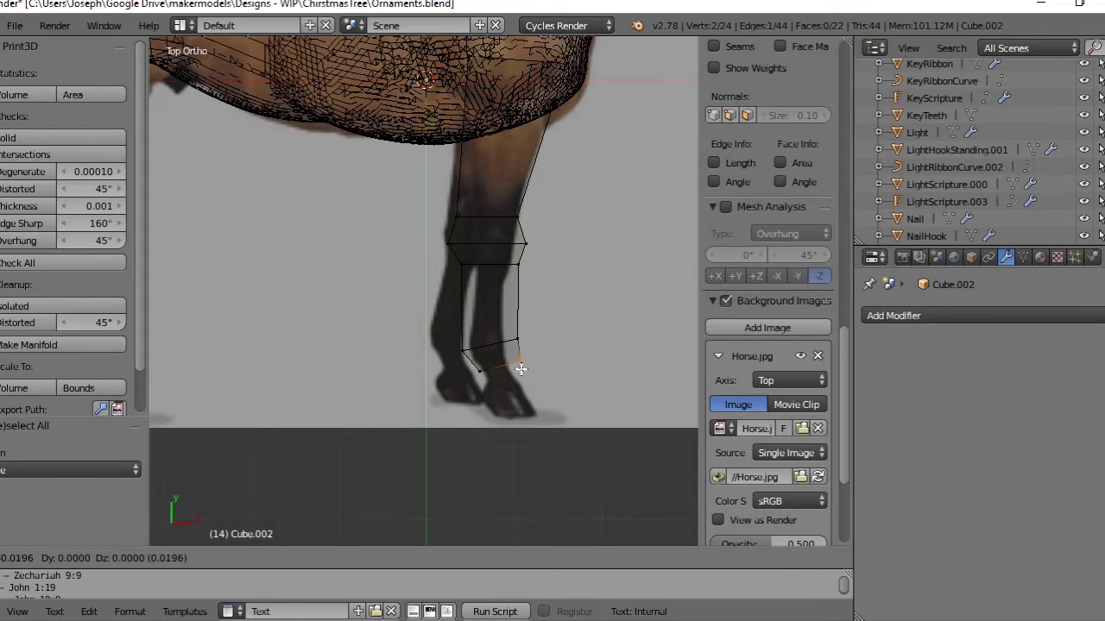
{"action": "left_click", "coordinate": [515, 366]}
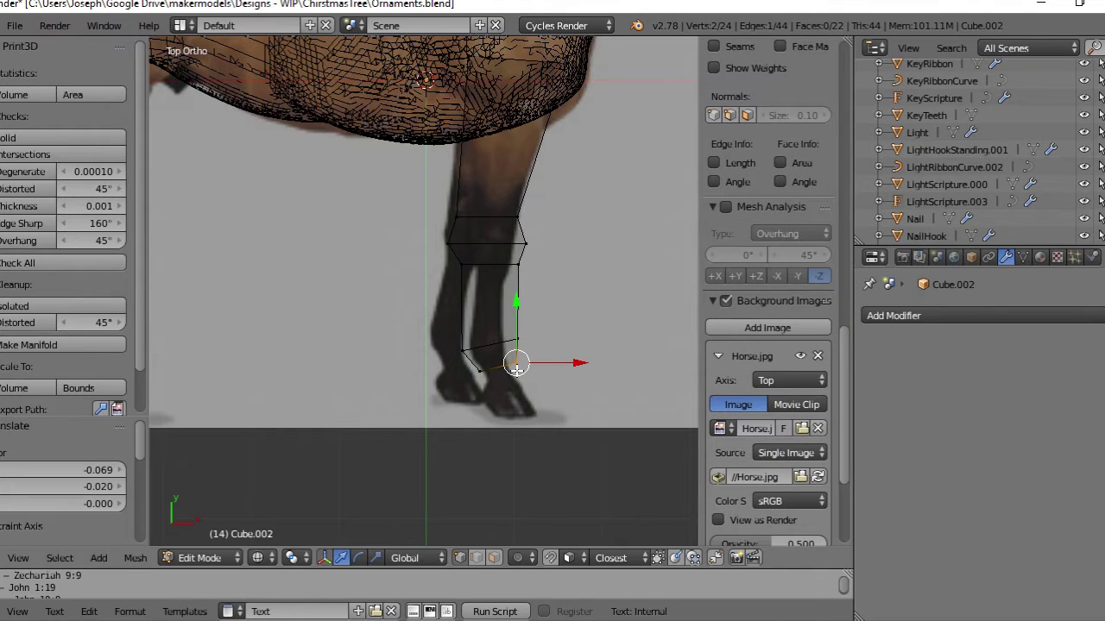
Add an edge loop across the lower leg just above the fetlock and move its rear and front vertices slightly inward
{"action": "key", "text": "ctrl+r"}
{"action": "left_click", "coordinate": [469, 338]}
{"action": "left_click", "coordinate": [468, 342]}
{"action": "right_click", "coordinate": [458, 321]}
{"action": "key", "text": "g"}
{"action": "key", "text": "x"}
{"action": "left_click", "coordinate": [520, 316]}
{"action": "key", "text": "a"}
{"action": "key", "text": "g"}
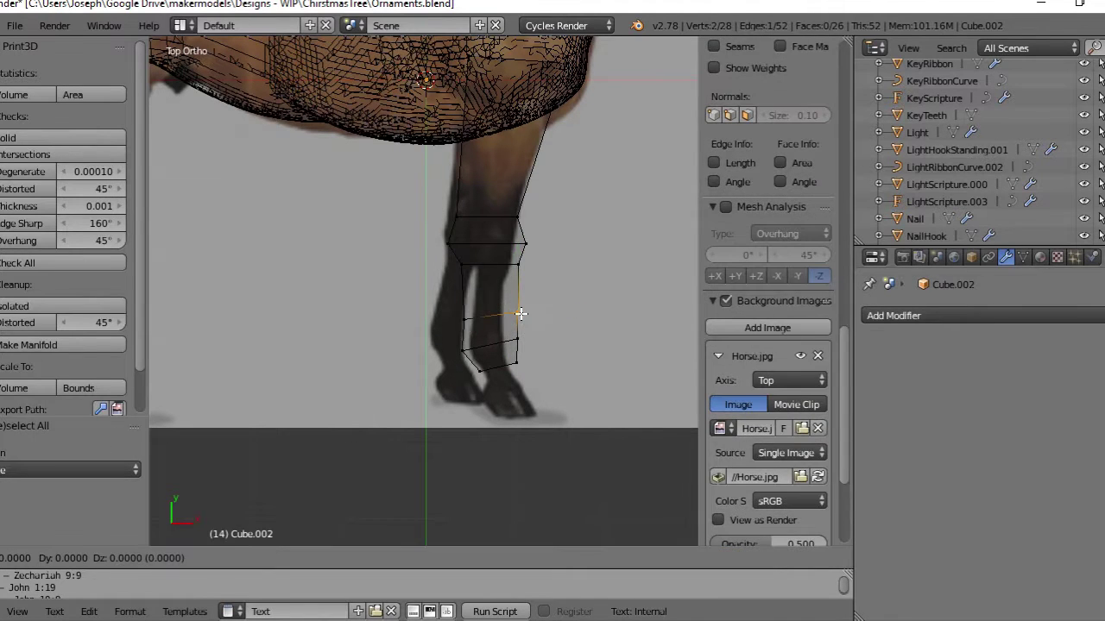
{"action": "right_click", "coordinate": [520, 313]}
Extrude the pastern's end down over the hoof and move its rear and front vertices outward to flare the hoof
{"action": "right_click", "coordinate": [486, 372], "text": "alt"}
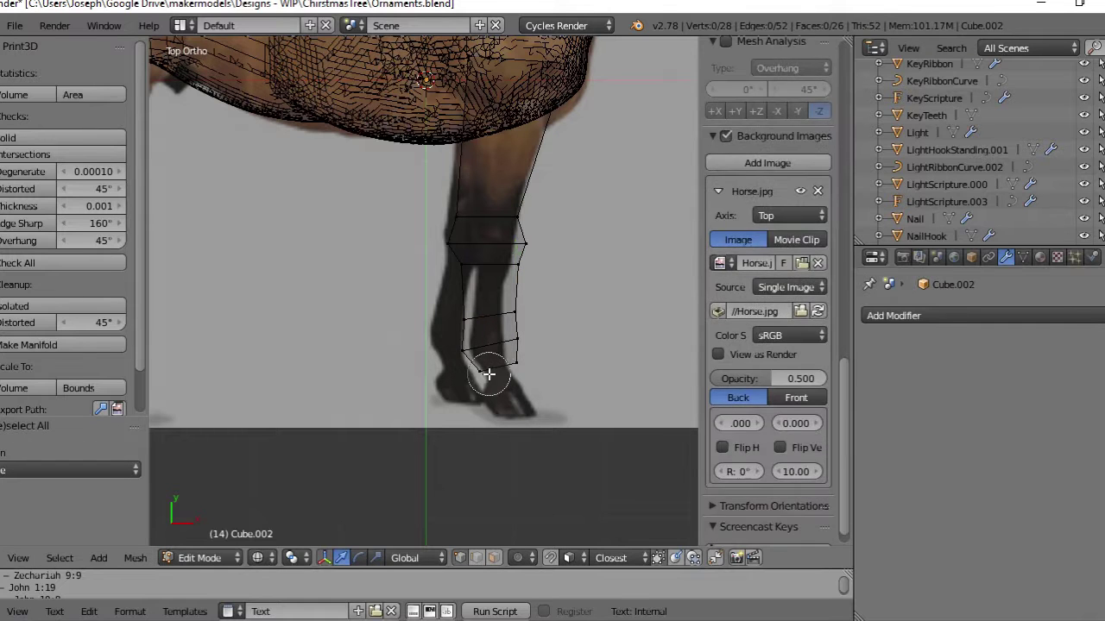
{"action": "key", "text": "e"}
{"action": "left_click", "coordinate": [483, 410]}
{"action": "right_click", "coordinate": [480, 410]}
{"action": "key", "text": "g"}
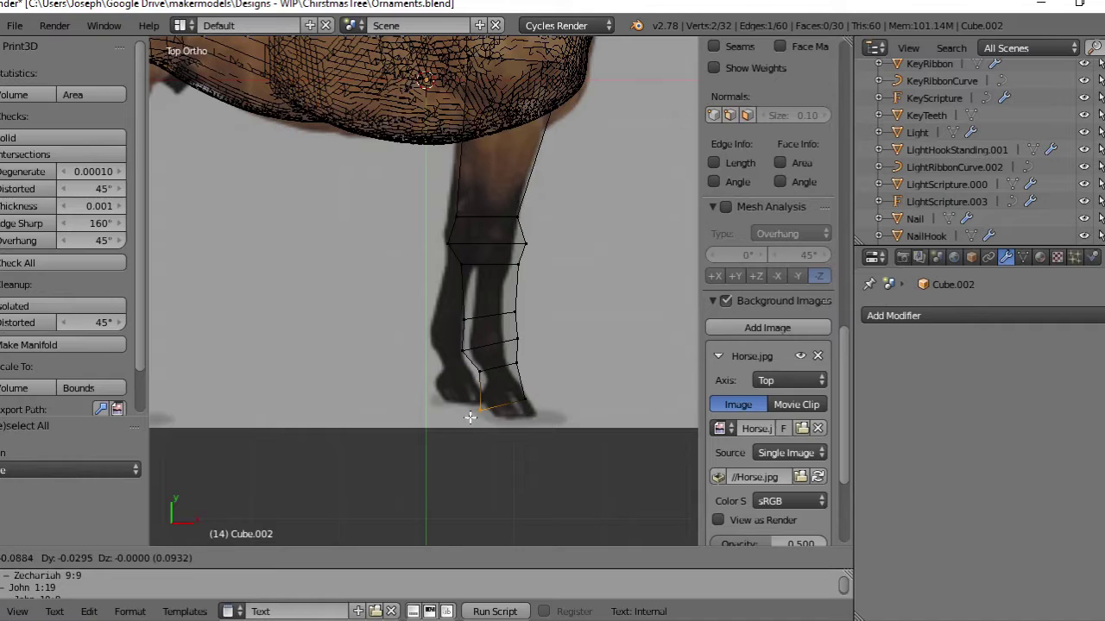
{"action": "left_click", "coordinate": [473, 409]}
{"action": "key", "text": "g"}
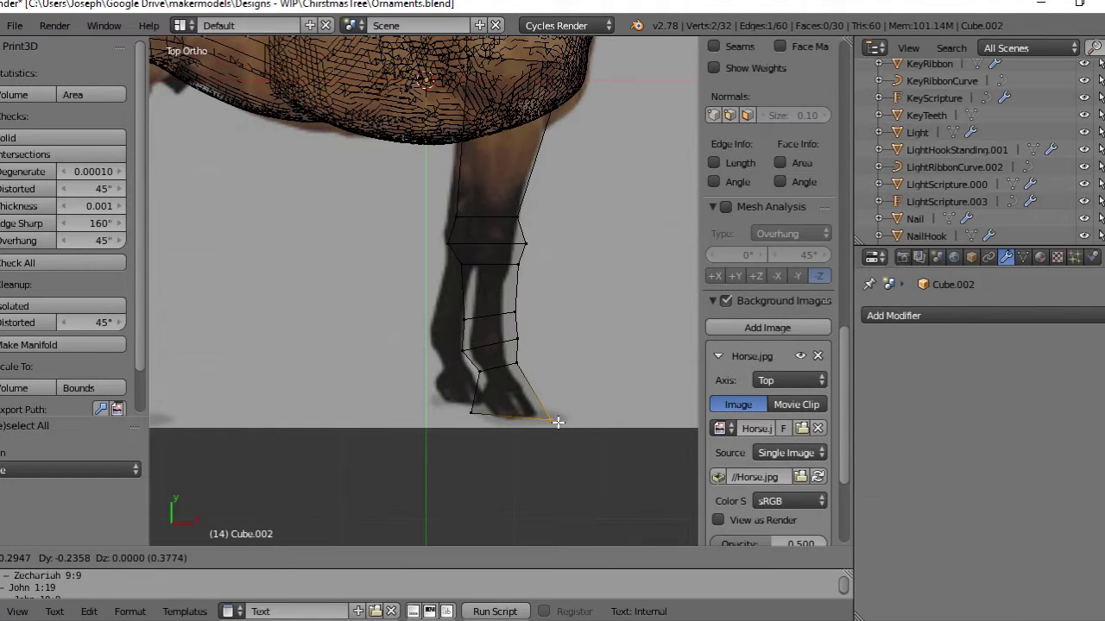
{"action": "left_click", "coordinate": [556, 415]}
Flatten the hoof's bottom face by scaling it to 0 along Y, and move it by -0.167 along Y
{"action": "right_click", "coordinate": [466, 416]}
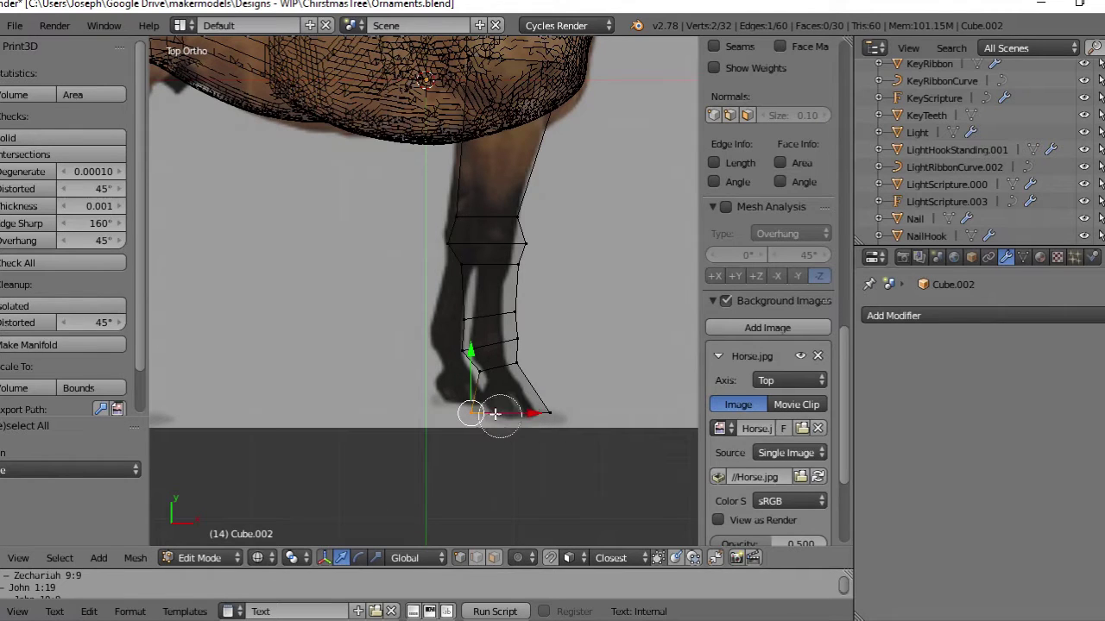
{"action": "key", "text": "b"}
{"action": "left_click_drag", "start_coordinate": [455, 412], "coordinate": [578, 434]}
{"action": "key", "text": "x"}
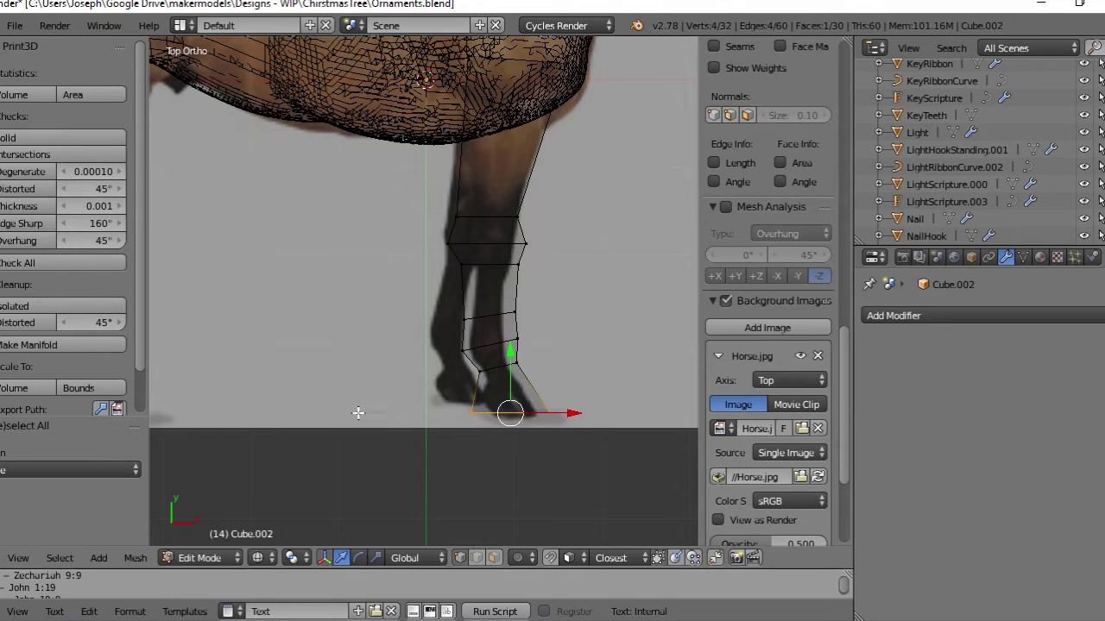
{"action": "key", "text": "s"}
{"action": "key", "text": "y"}
{"action": "key", "text": "0"}
{"action": "key", "text": "Return"}
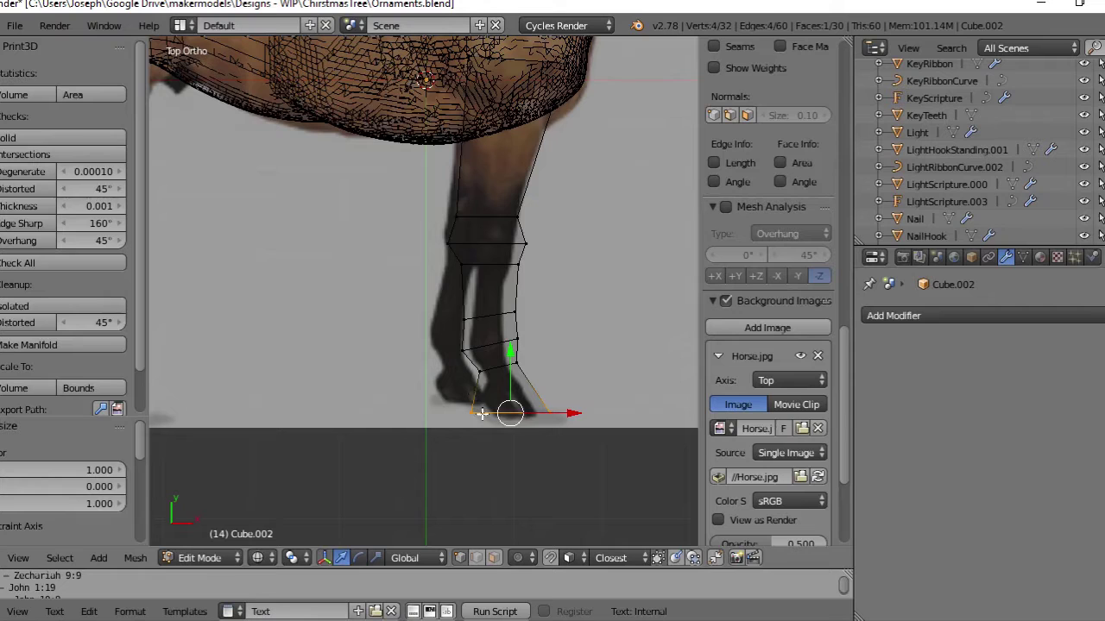
{"action": "key", "text": "g"}
{"action": "key", "text": "y"}
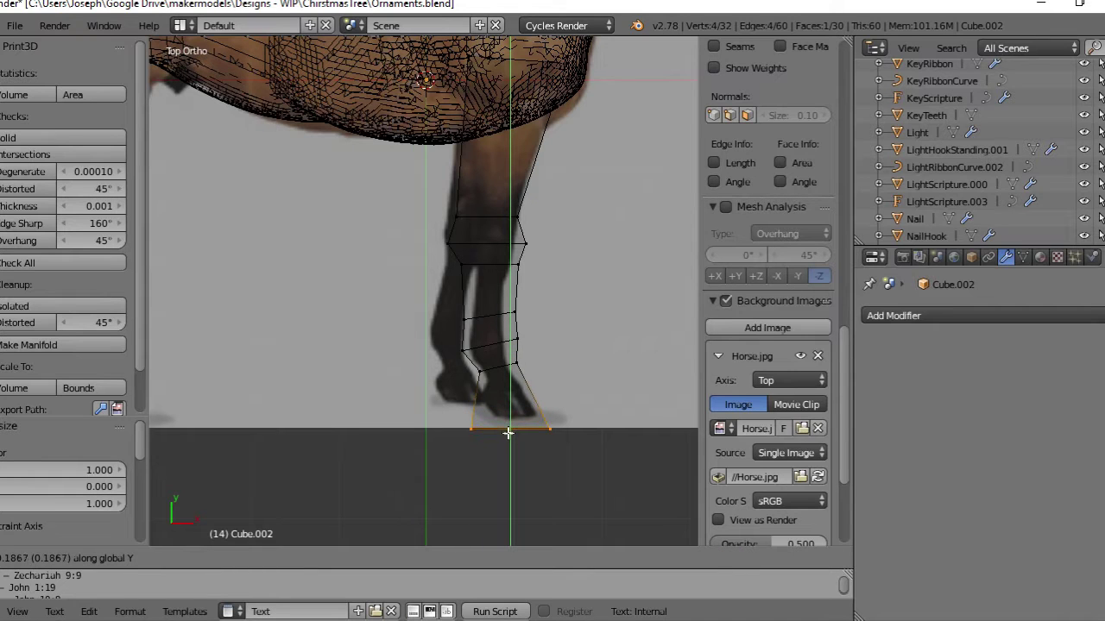
{"action": "left_click", "coordinate": [509, 431]}
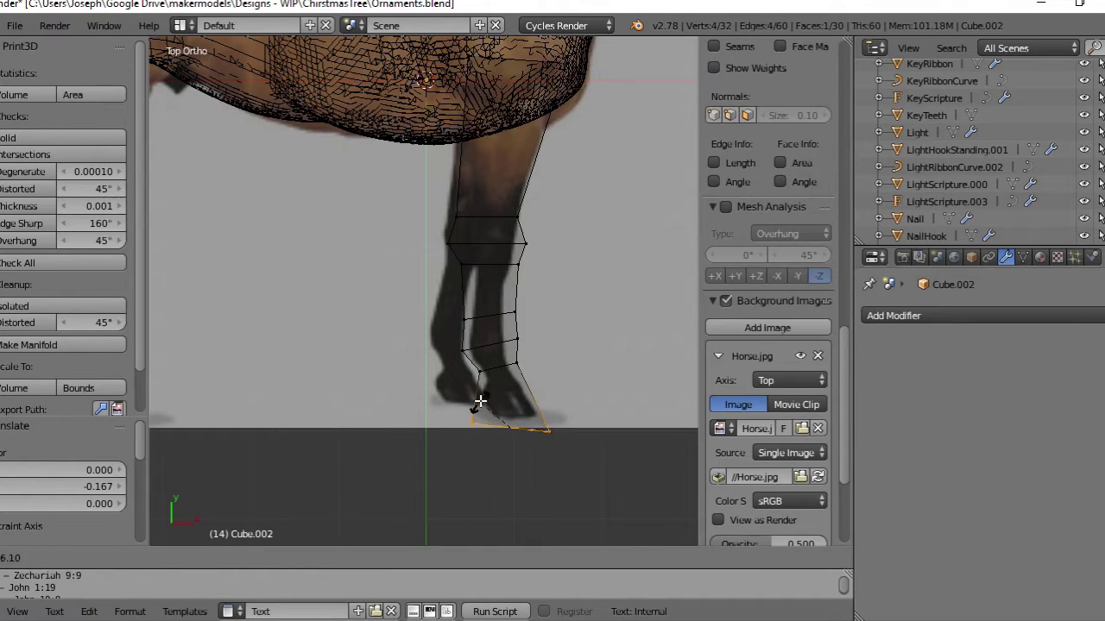
Add an edge loop across the middle of the hoof and move its bottom rear vertices 0.295 forward along X
{"action": "key", "text": "ctrl+r"}
{"action": "left_click", "coordinate": [480, 406]}
{"action": "key", "text": "a"}
{"action": "right_click", "coordinate": [469, 424]}
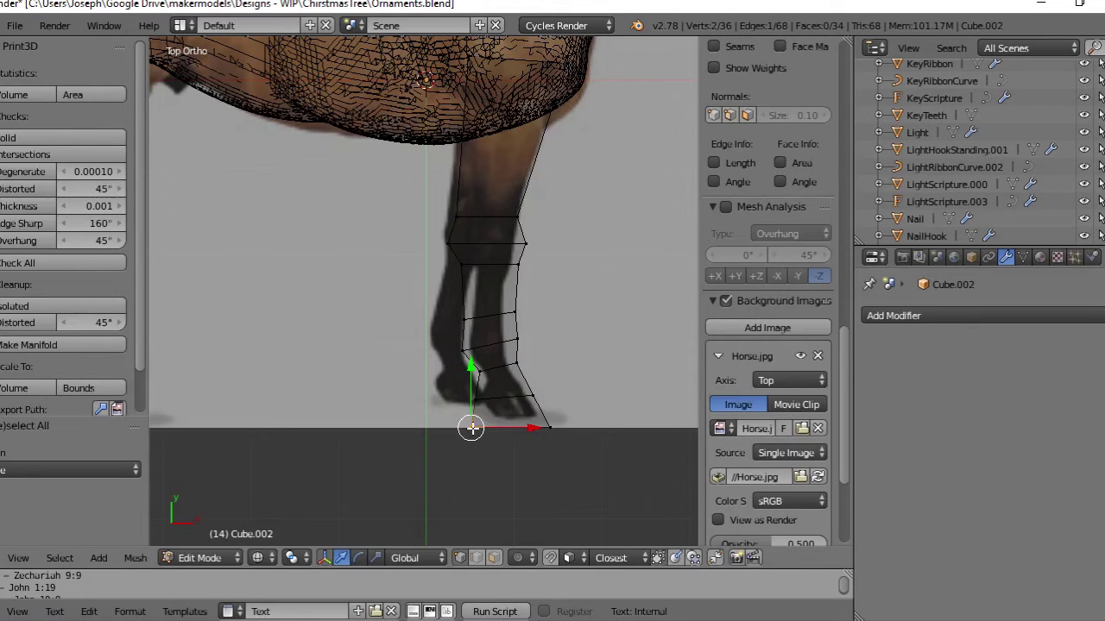
{"action": "key", "text": "g"}
{"action": "left_click", "coordinate": [498, 428]}
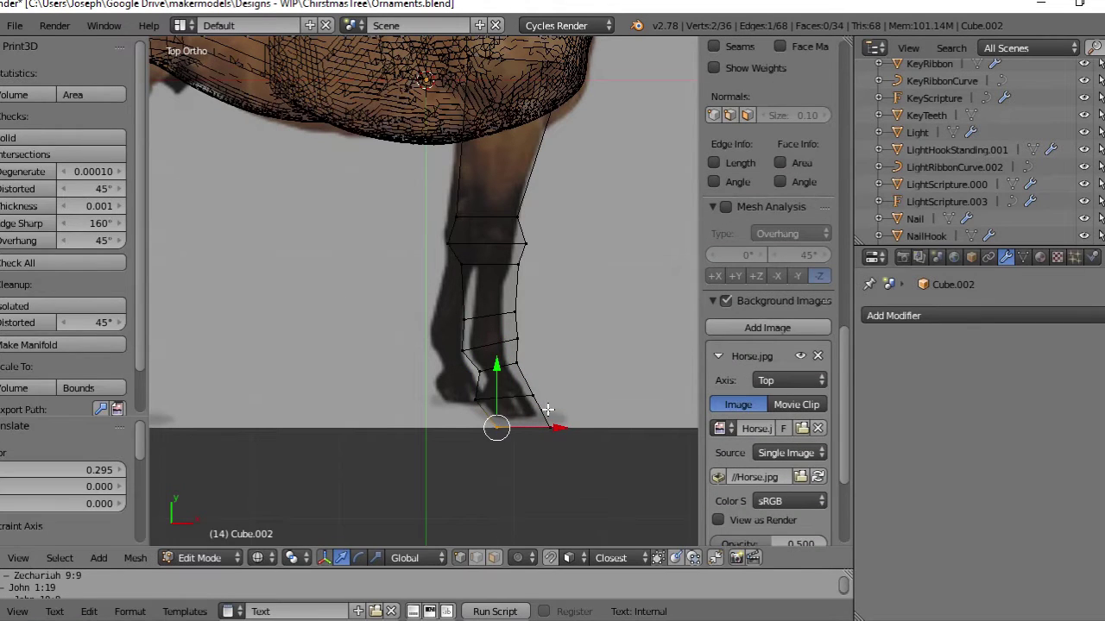
Move the hoof's bottom front vertices by 0.069 along X and 0.020 along Y
{"action": "key", "text": "a"}
{"action": "right_click", "coordinate": [550, 427]}
{"action": "key", "text": "g"}
{"action": "left_click", "coordinate": [556, 426]}
Display the model in solid shading and examine the leg's thickness against the body from the front view
{"action": "scroll", "coordinate": [526, 348], "scroll_direction": "down", "scroll_amount": 1}
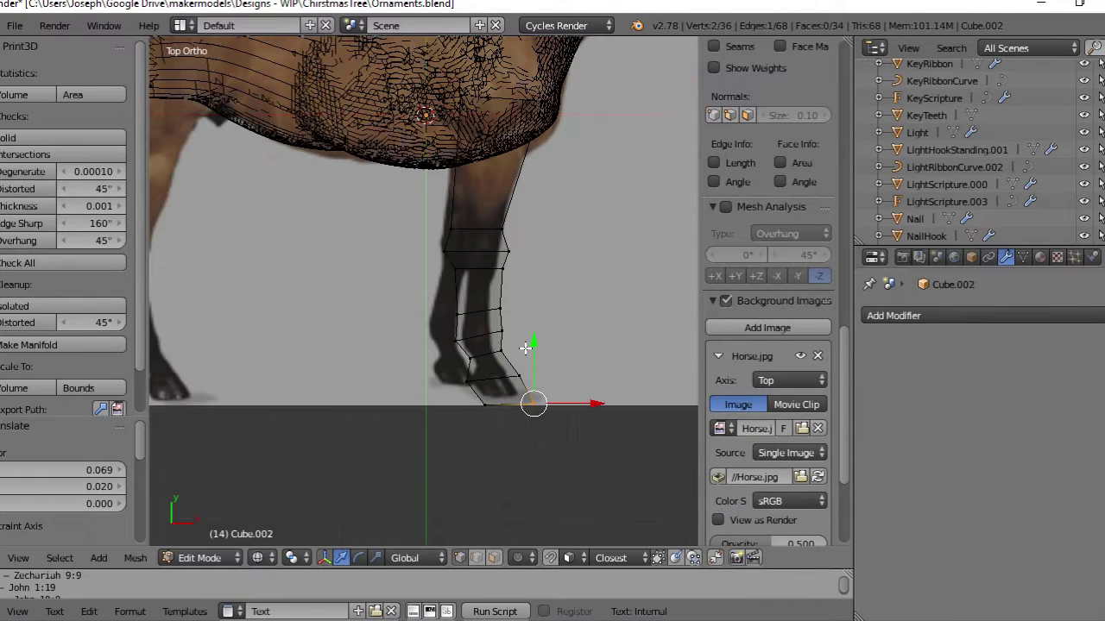
{"action": "key", "text": "Tab"}
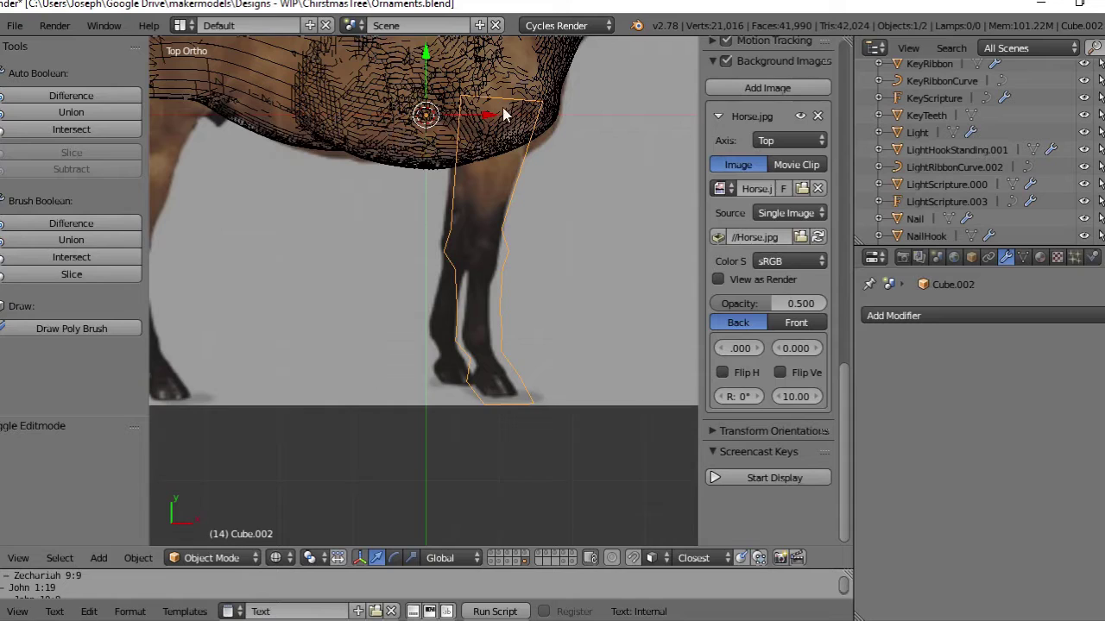
{"action": "middle_click_drag", "start_coordinate": [504, 119], "coordinate": [430, 233], "text": "shift"}
{"action": "key", "text": "Tab"}
{"action": "right_click", "coordinate": [430, 234]}
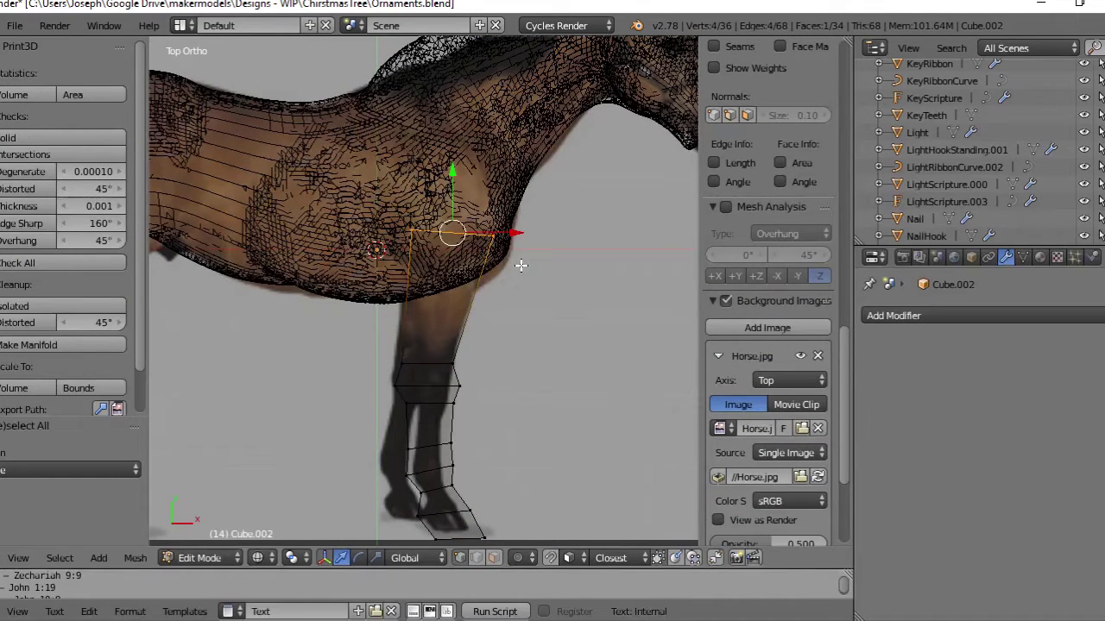
{"action": "key", "text": "z"}
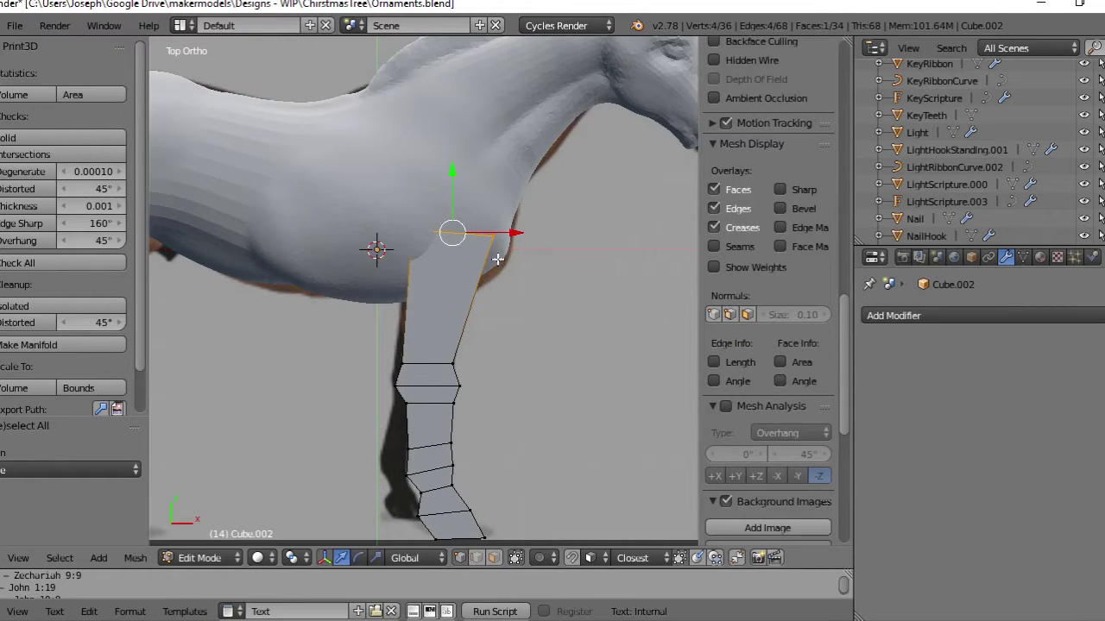
{"action": "key", "text": "Tab"}
{"action": "key", "text": "KP_1"}
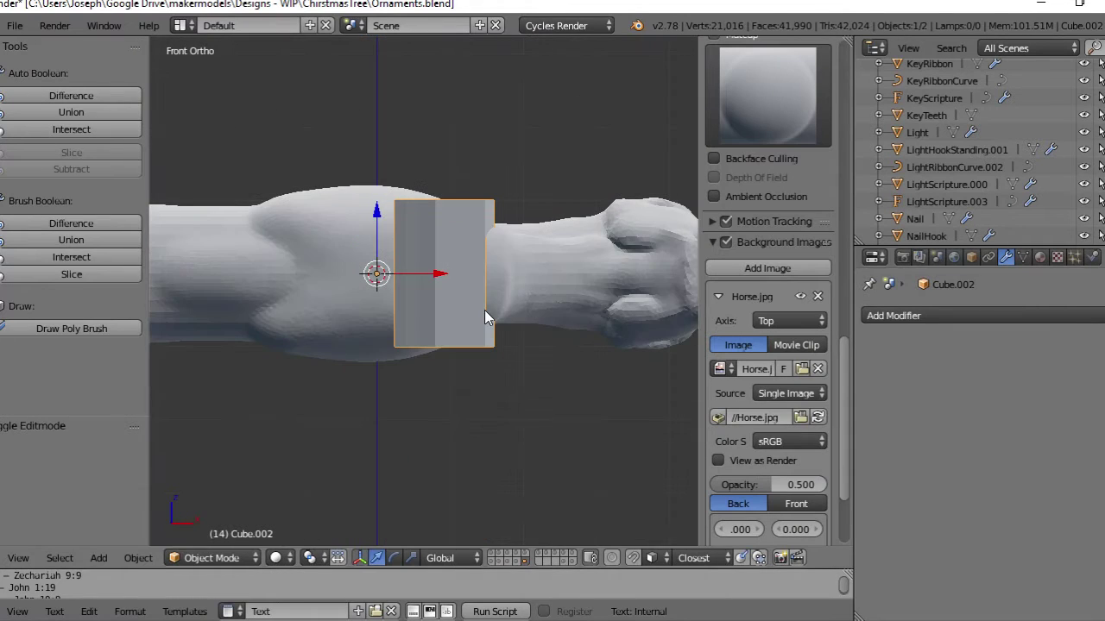
Cut two evenly spaced edge loops through the leg's thickness and add a Subdivision Surface modifier to the leg
{"action": "key", "text": "Tab"}
{"action": "key", "text": "ctrl+r"}
{"action": "left_click", "coordinate": [407, 253]}
{"action": "right_click", "coordinate": [407, 253]}
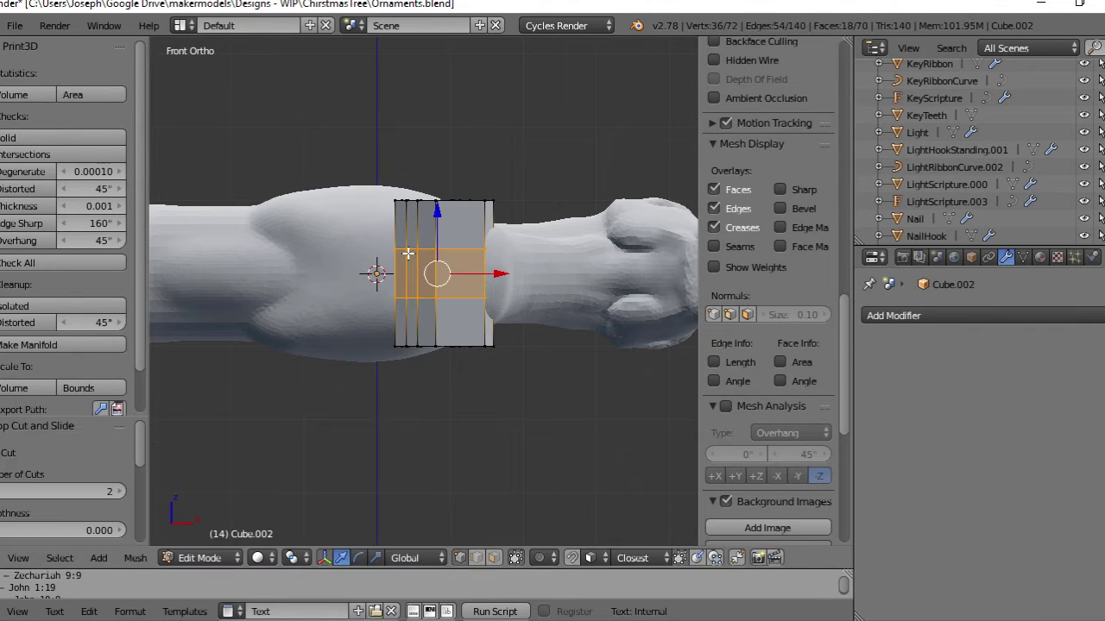
{"action": "key", "text": "KP_7"}
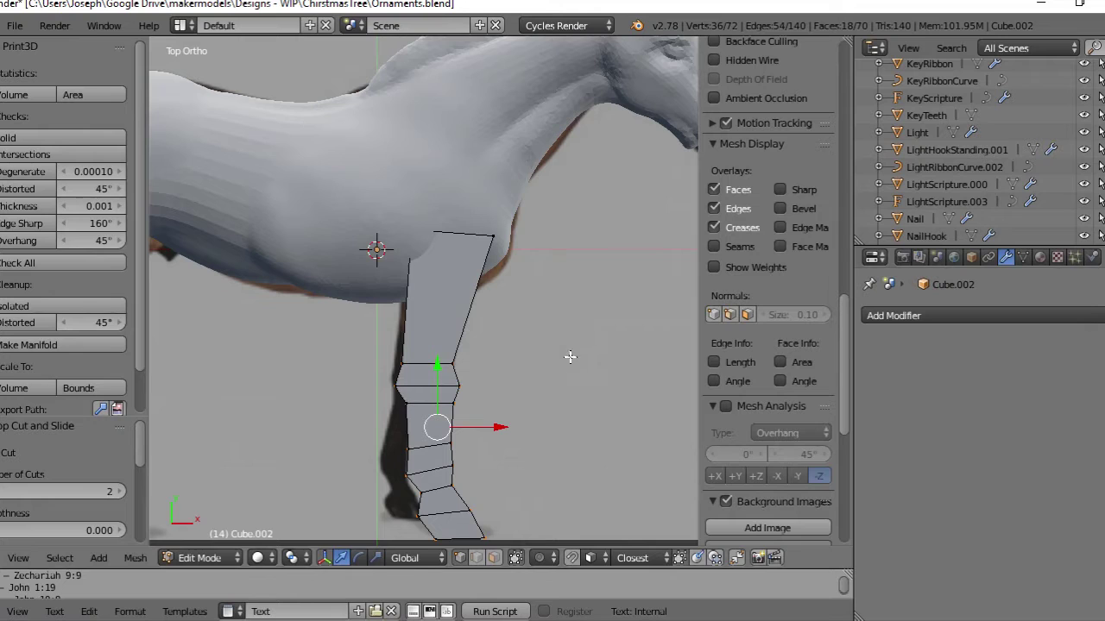
{"action": "left_click", "coordinate": [873, 317]}
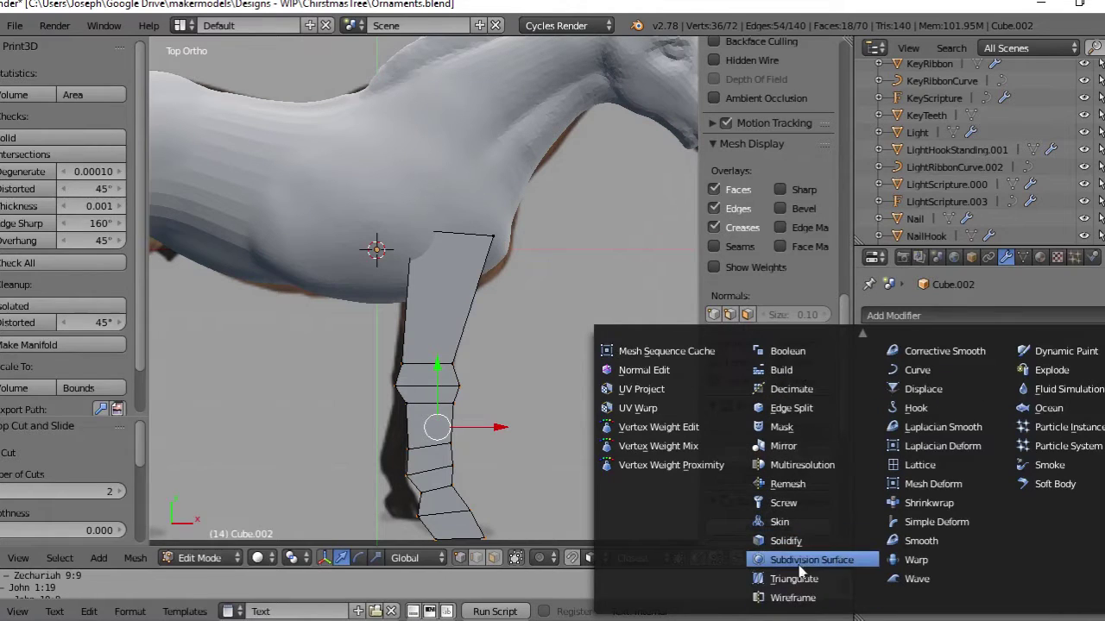
{"action": "left_click", "coordinate": [799, 564]}
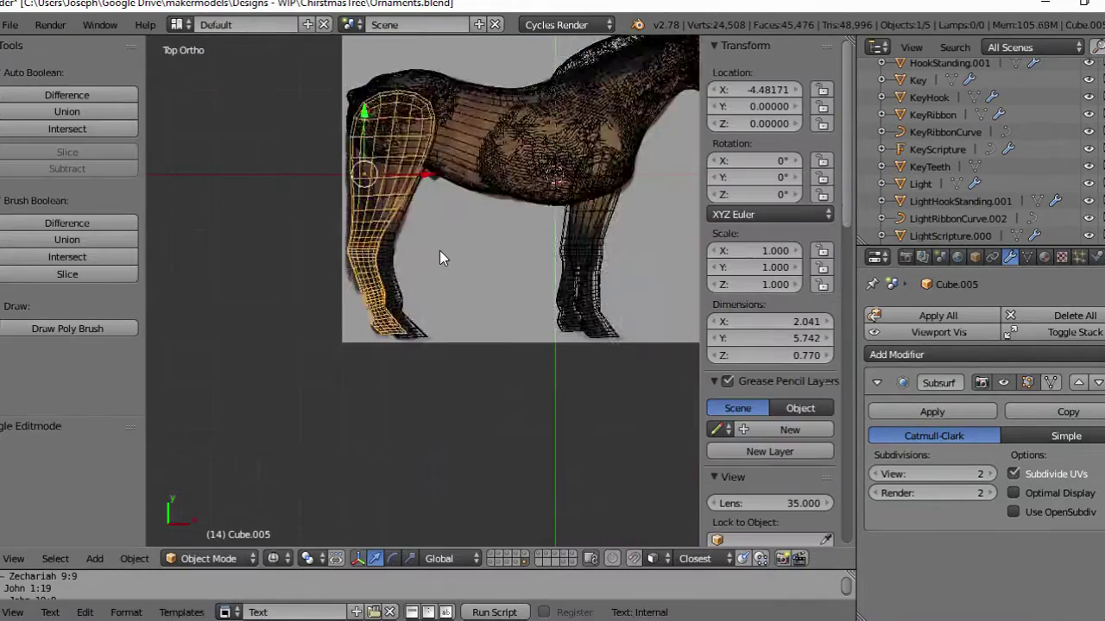
Select the outer lower vertices of the tail cube behind the rump and reposition them over the reference
{"action": "key", "text": "z"}
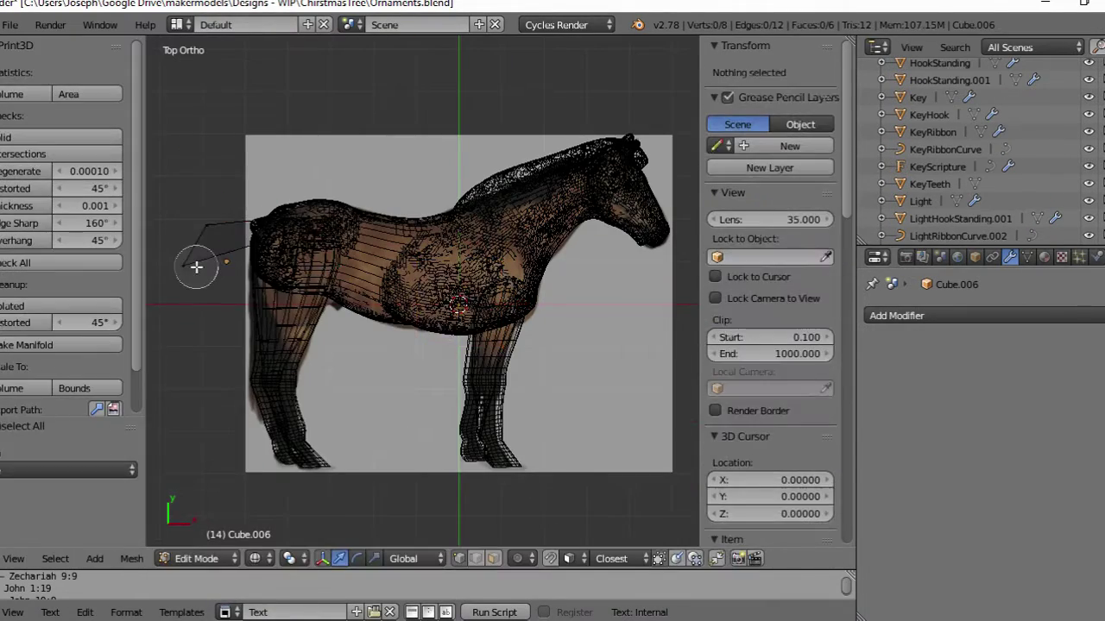
{"action": "left_click_drag", "start_coordinate": [196, 268], "coordinate": [226, 260]}
{"action": "key", "text": "g"}
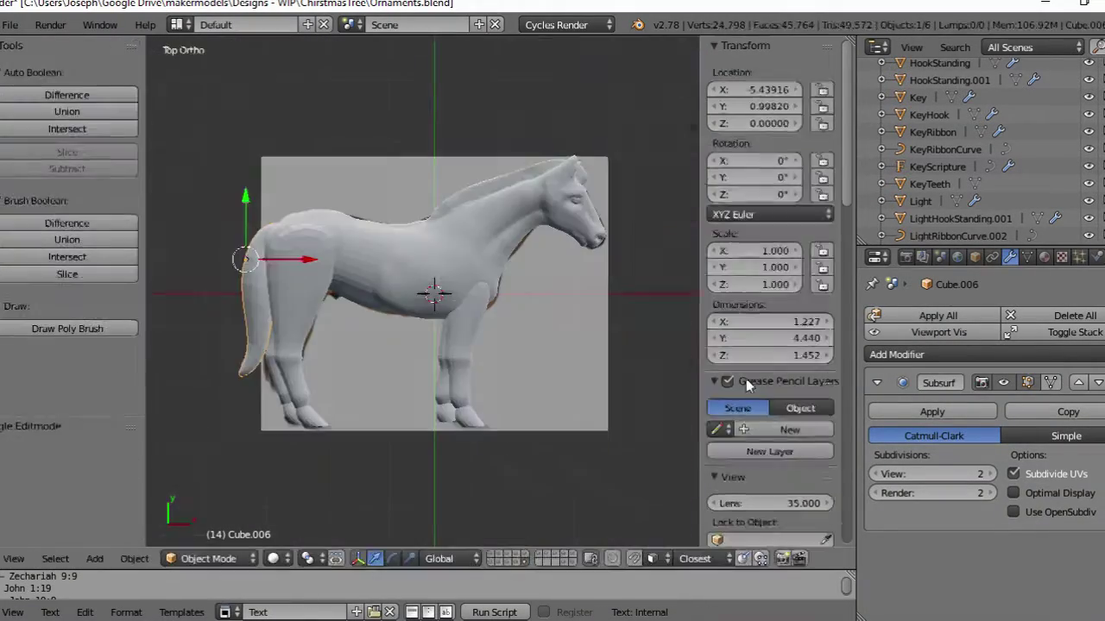
Turn off the display of background images so the Horse.jpg reference is hidden
{"action": "scroll", "coordinate": [765, 398], "scroll_direction": "down", "scroll_amount": 15}
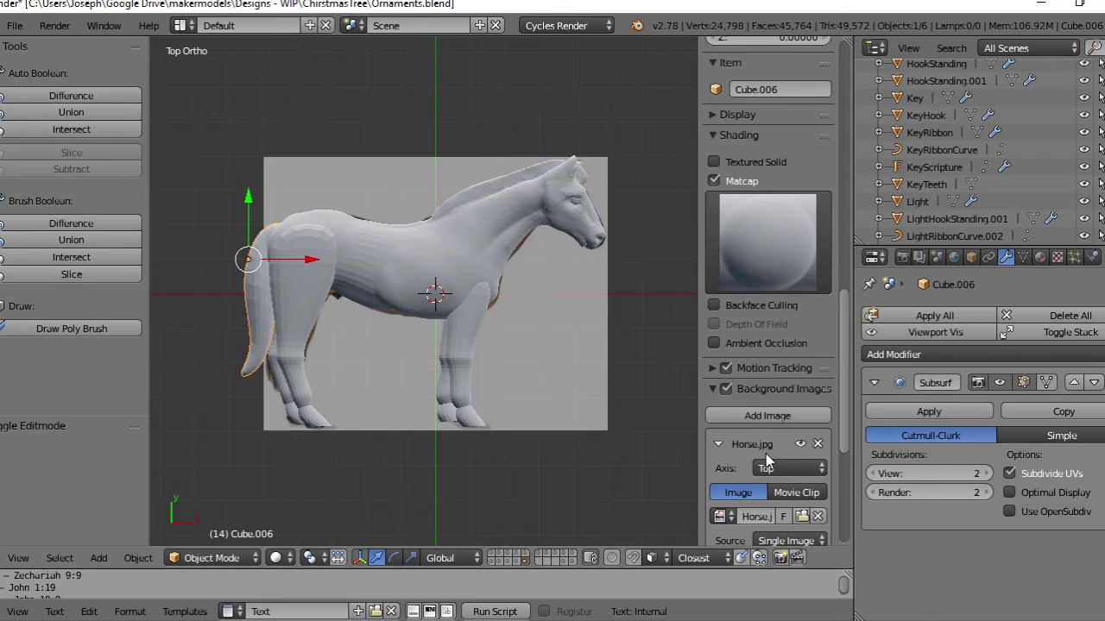
{"action": "left_click", "coordinate": [725, 285]}
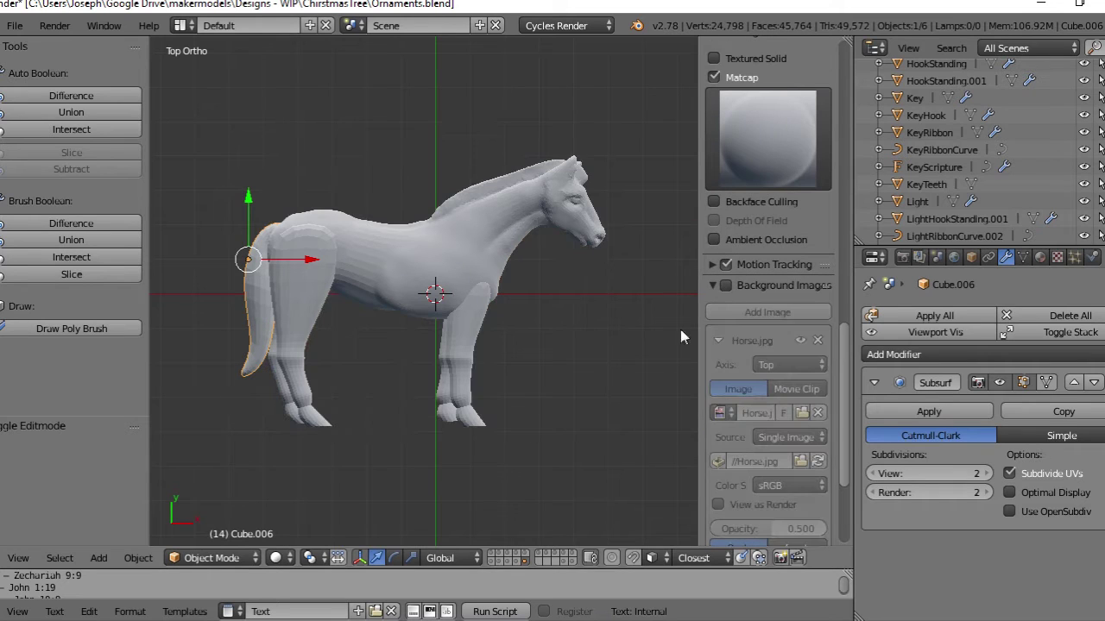